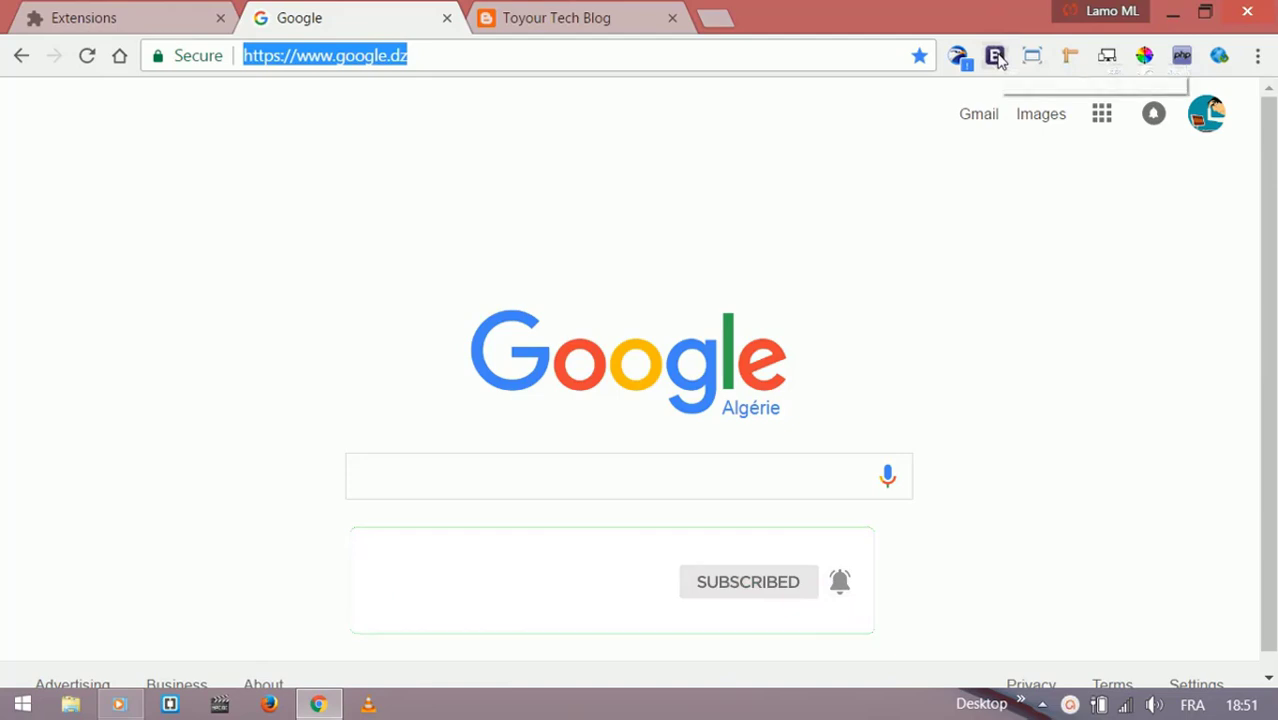
# - Open the Bootstrap 3.3.5 offline guide and expand its CSS topics
pyautogui.click(996, 56)
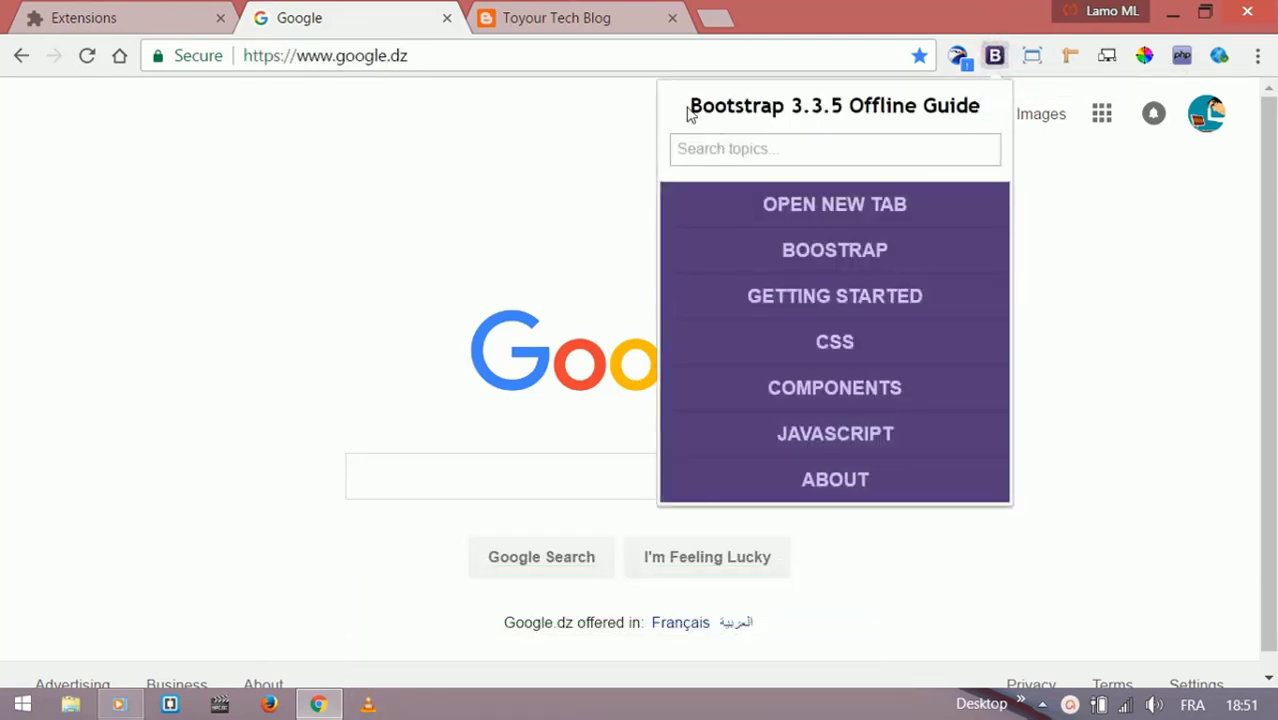
pyautogui.moveTo(690, 105); pyautogui.dragTo(748, 105)
pyautogui.click(758, 102)
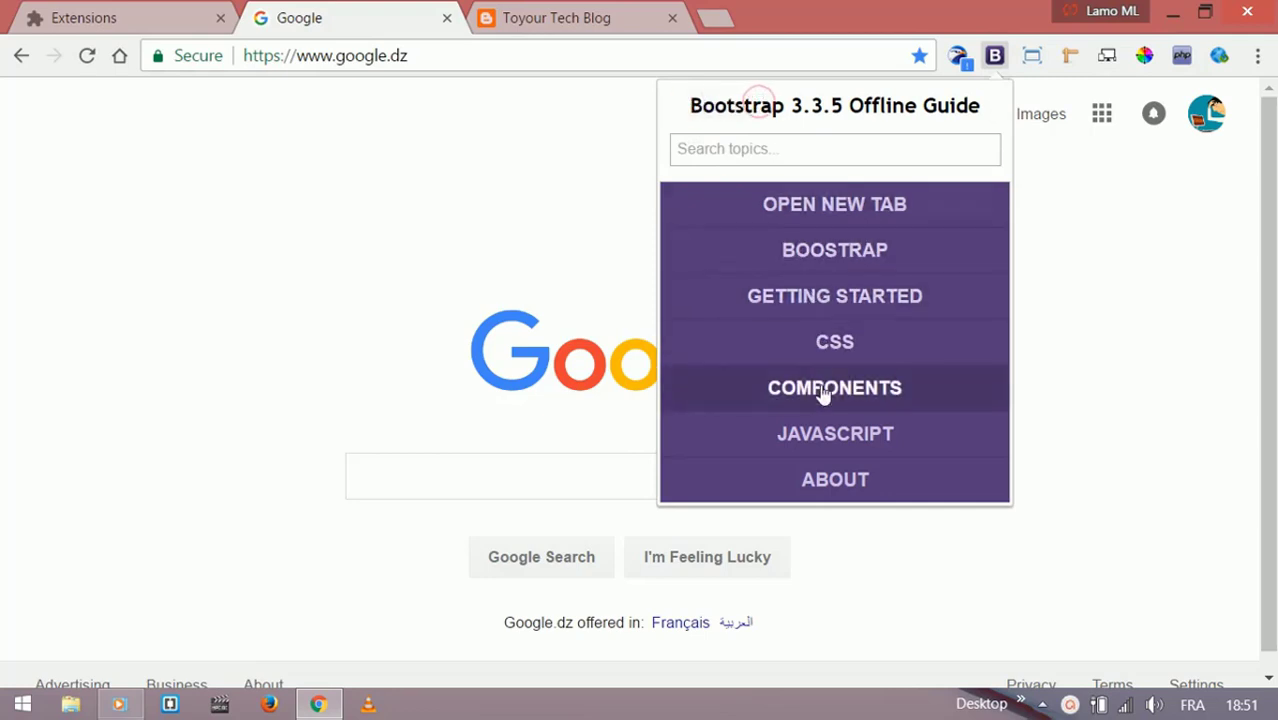
pyautogui.click(826, 343)
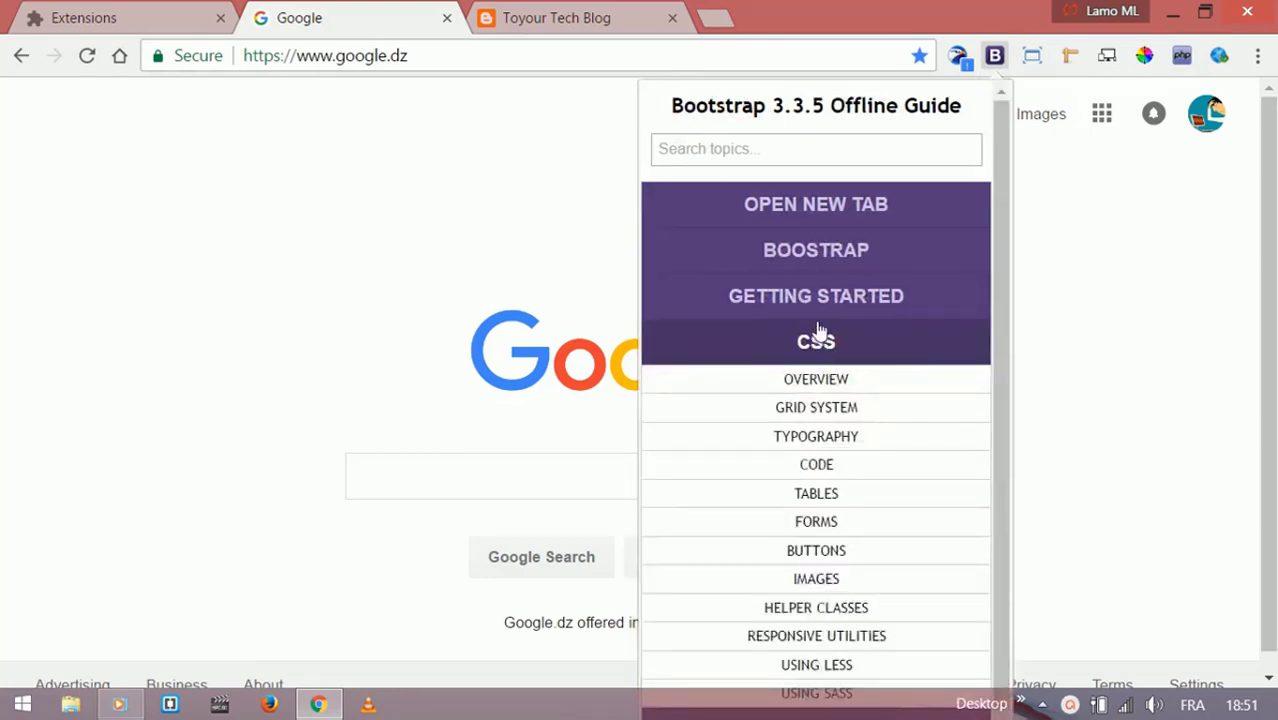
pyautogui.scroll(-1, 820, 371)
pyautogui.scroll(1, 752, 388)
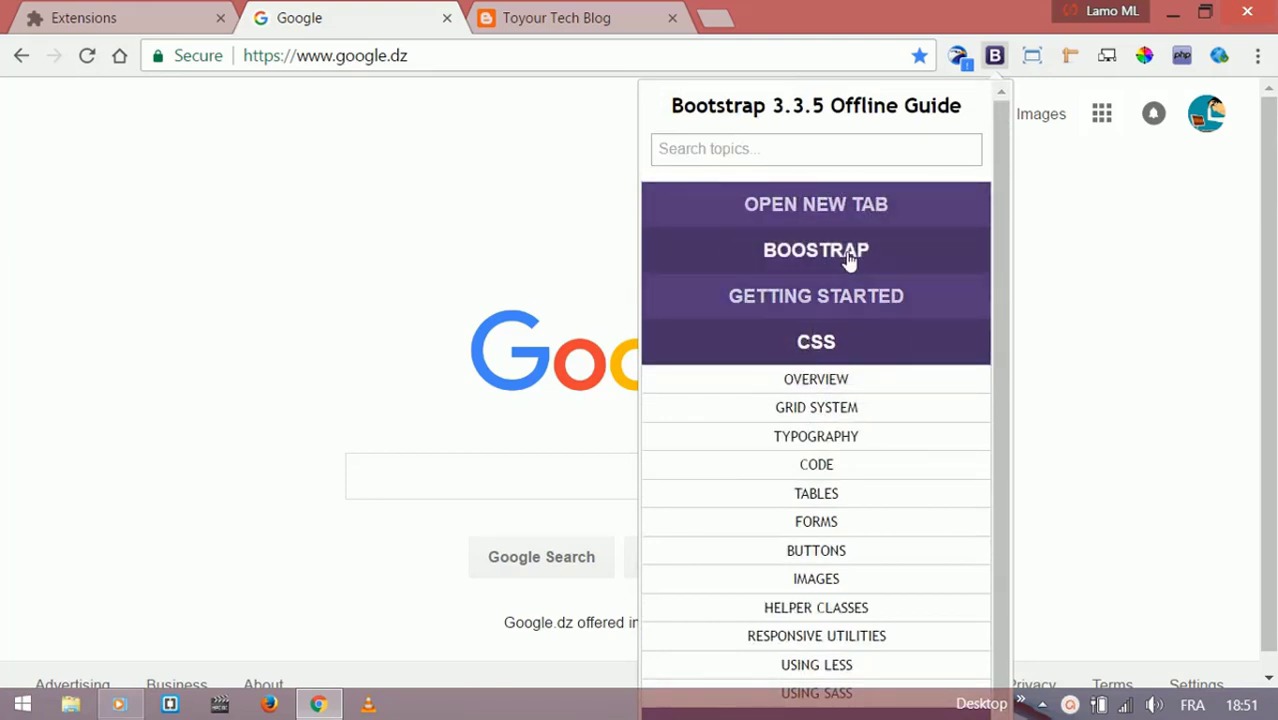
pyautogui.scroll(-1, 995, 355)
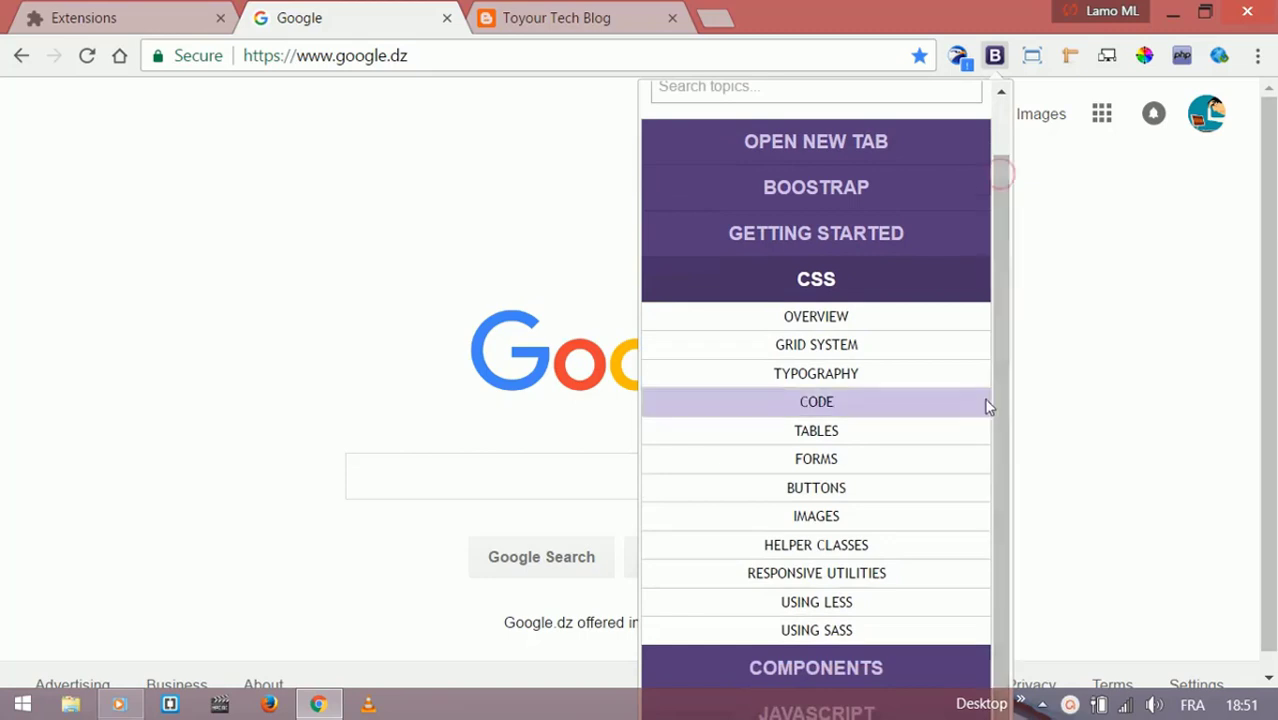
pyautogui.scroll(1, 808, 466)
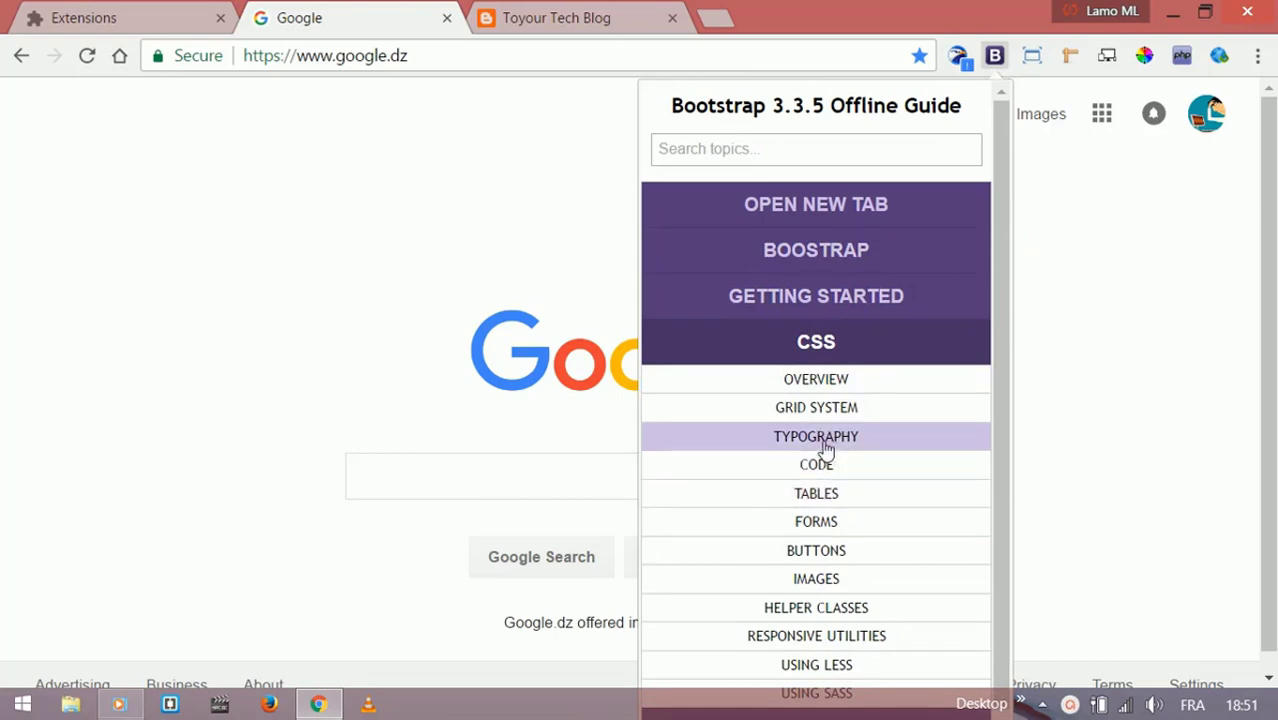
# - Read the Bootstrap CSS typography documentation, then close the guide and return to Google
pyautogui.click(840, 379)
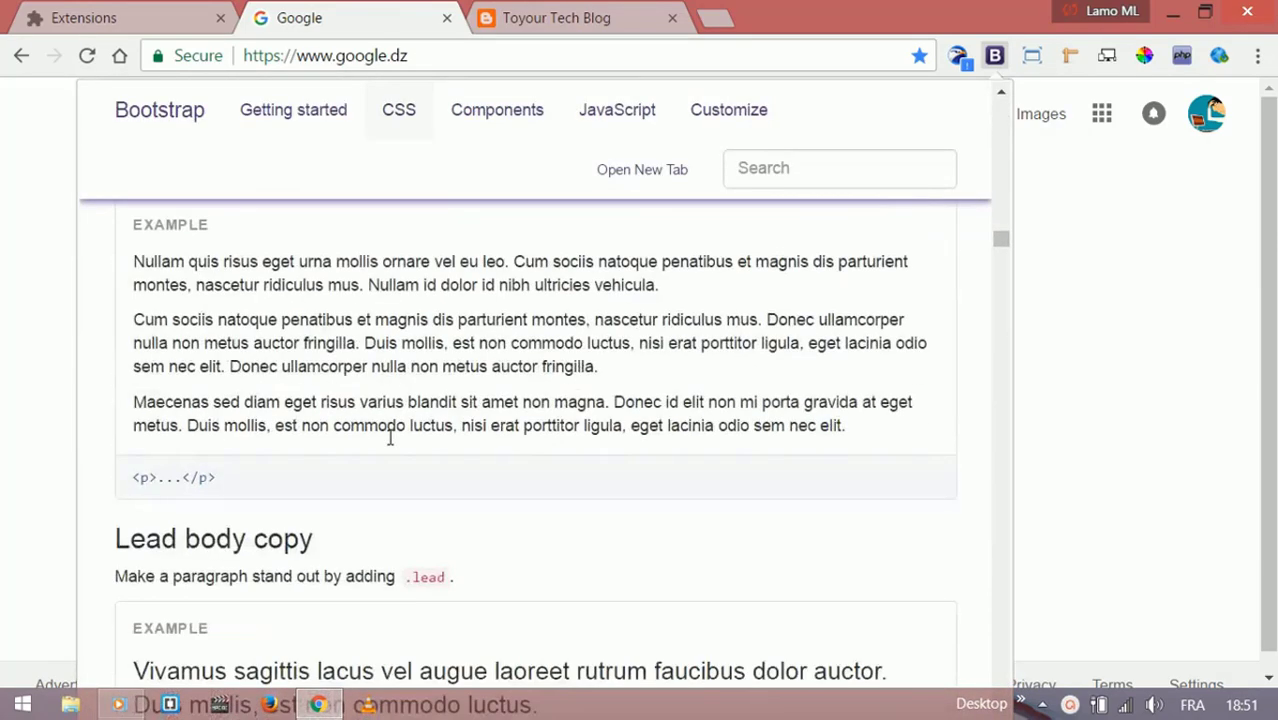
pyautogui.scroll(-5, 390, 437)
pyautogui.scroll(-4, 390, 437)
pyautogui.scroll(-4, 390, 437)
pyautogui.scroll(-4, 393, 440)
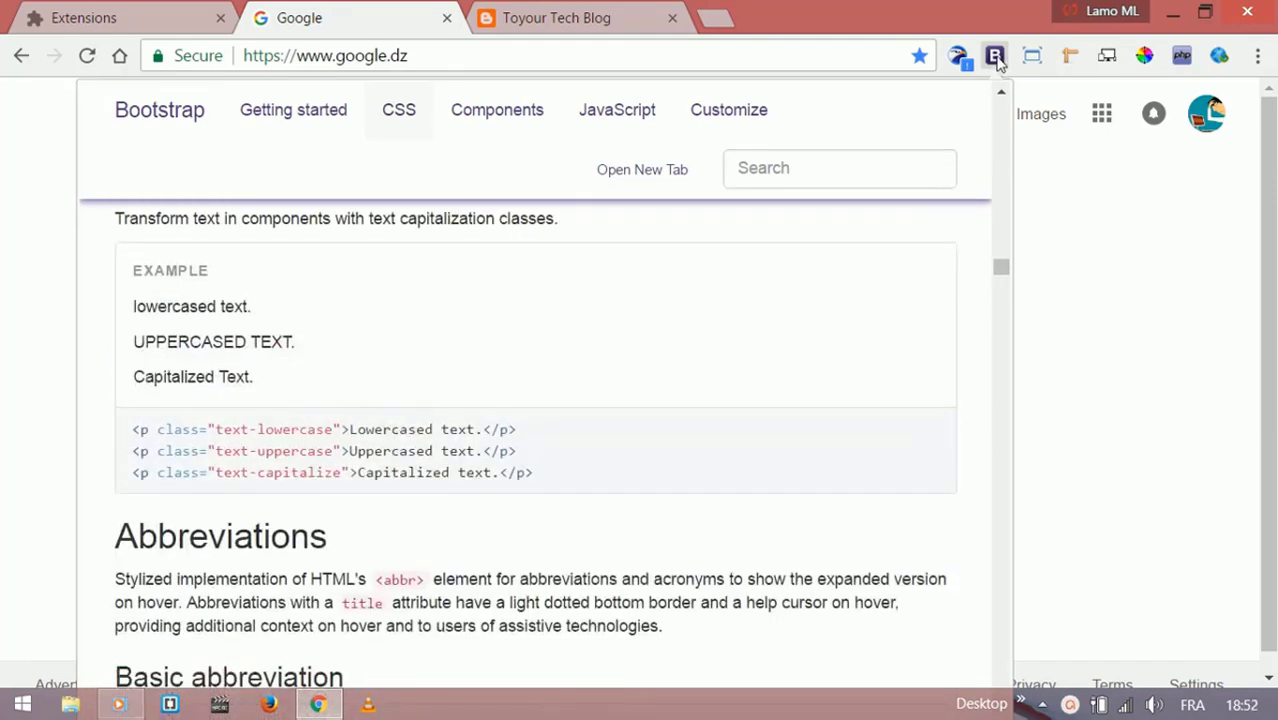
pyautogui.click(978, 33)
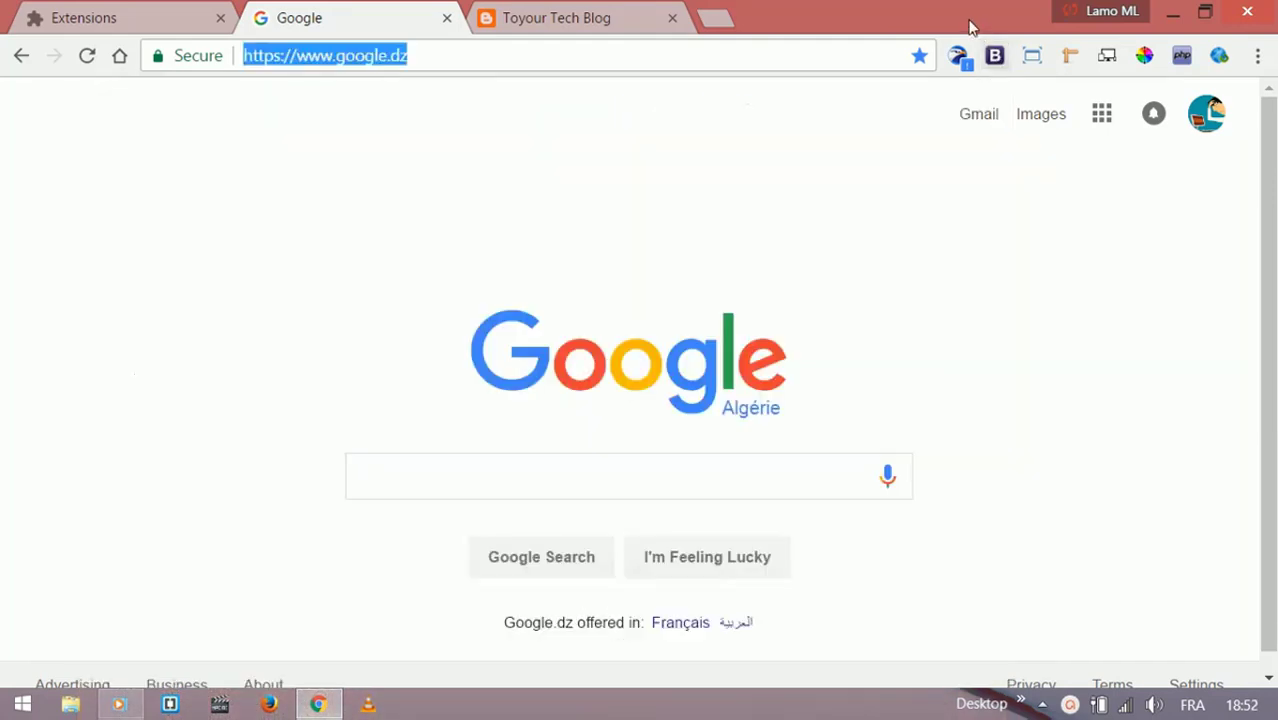
pyautogui.click(983, 336)
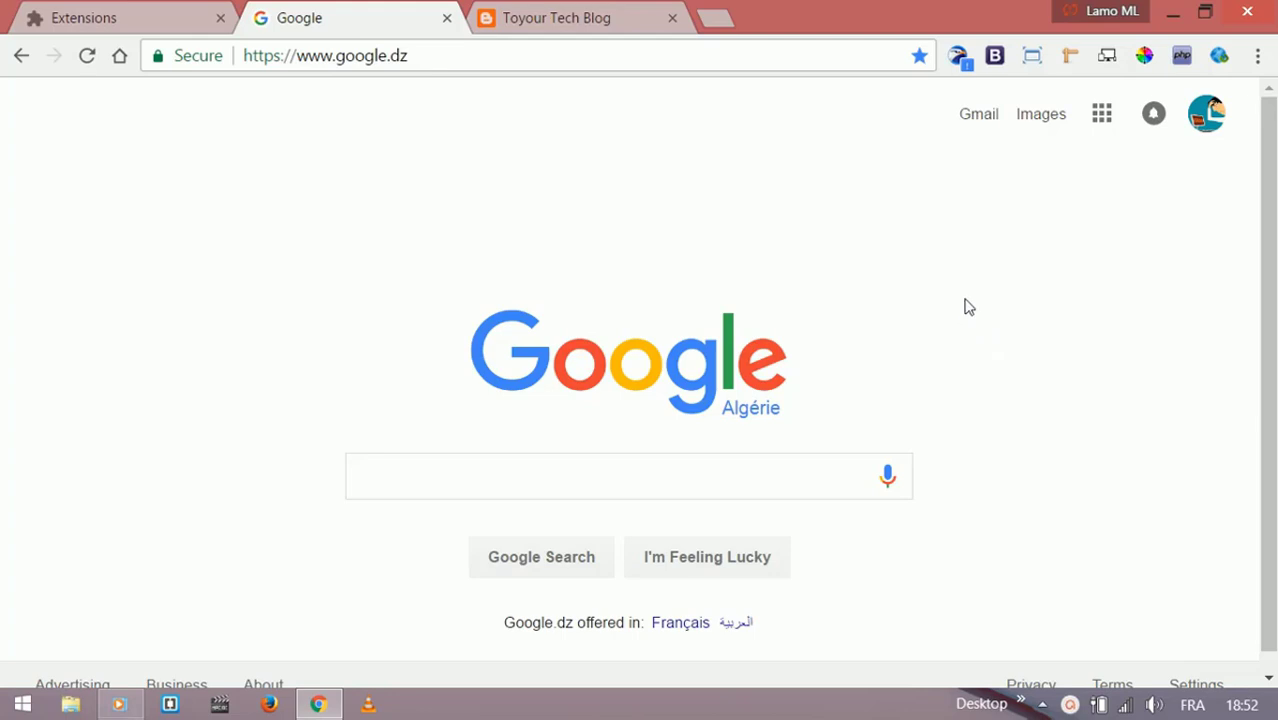
# - Look up str_replace in the PHP manual, reviewing its $search, $replace, $subject parameters and examples
pyautogui.click(1181, 58)
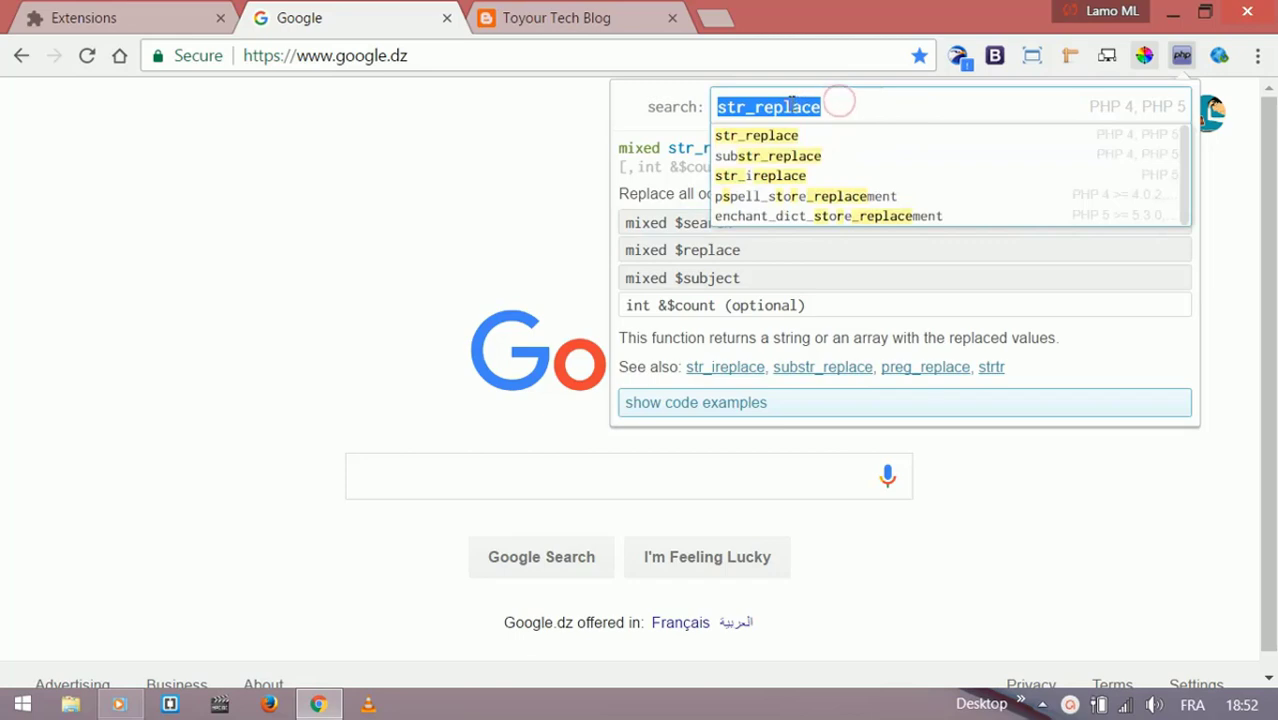
pyautogui.click(697, 228)
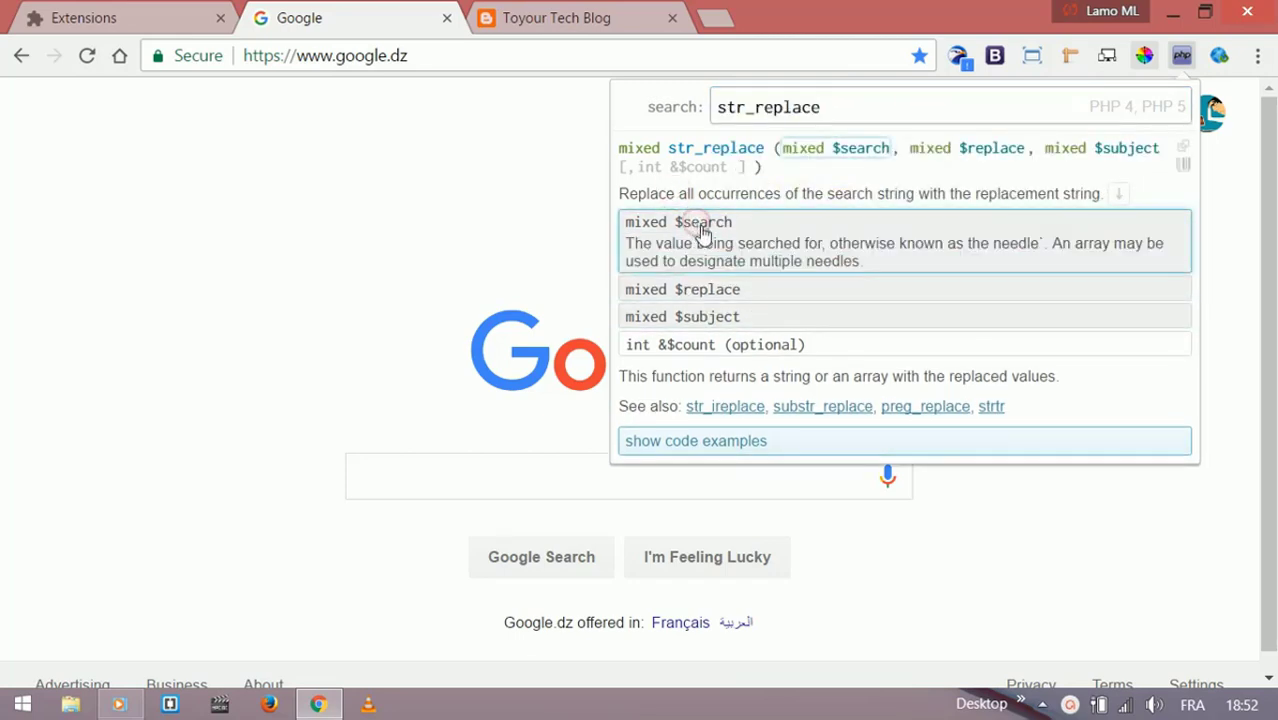
pyautogui.click(697, 226)
pyautogui.click(706, 251)
pyautogui.click(708, 252)
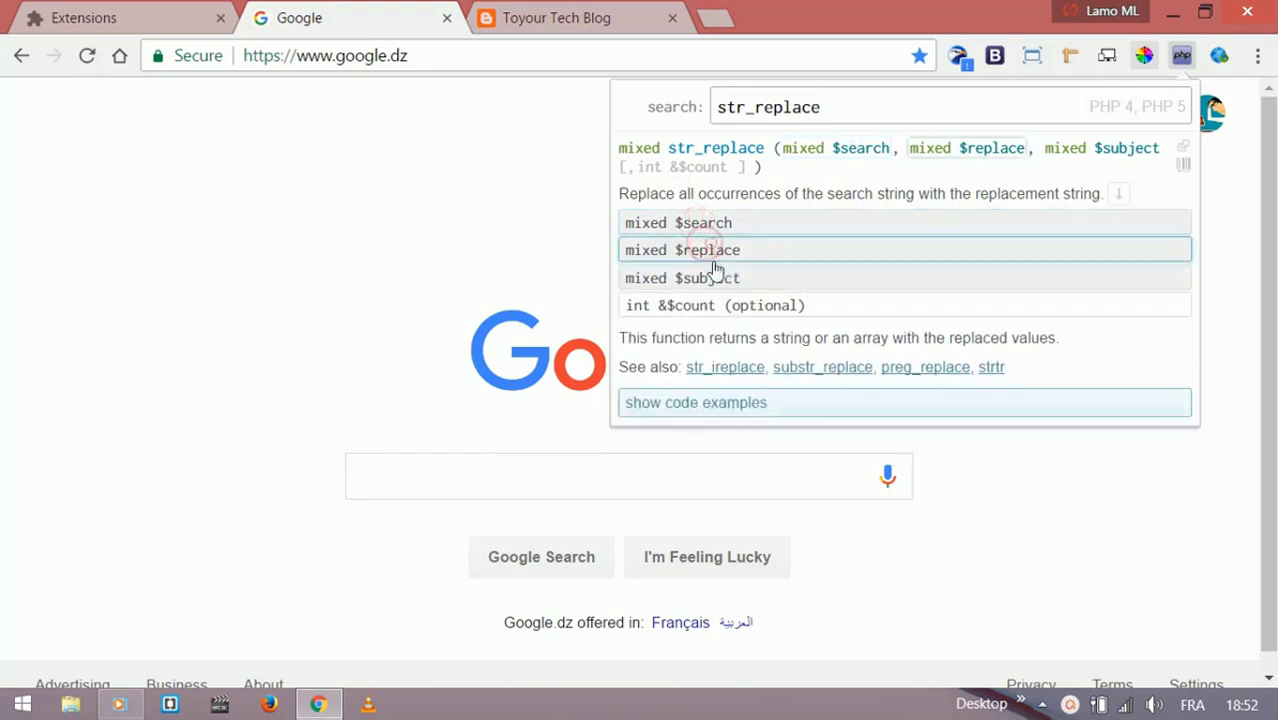
pyautogui.click(710, 279)
pyautogui.click(709, 279)
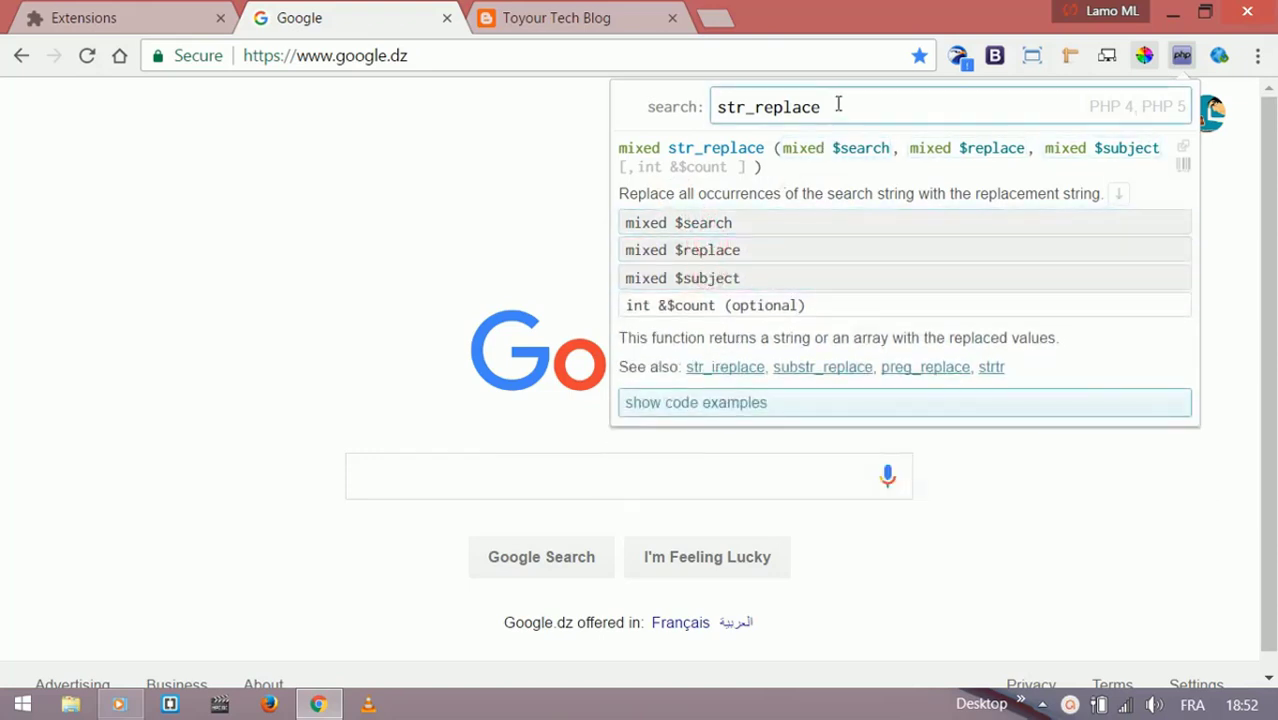
pyautogui.click(752, 405)
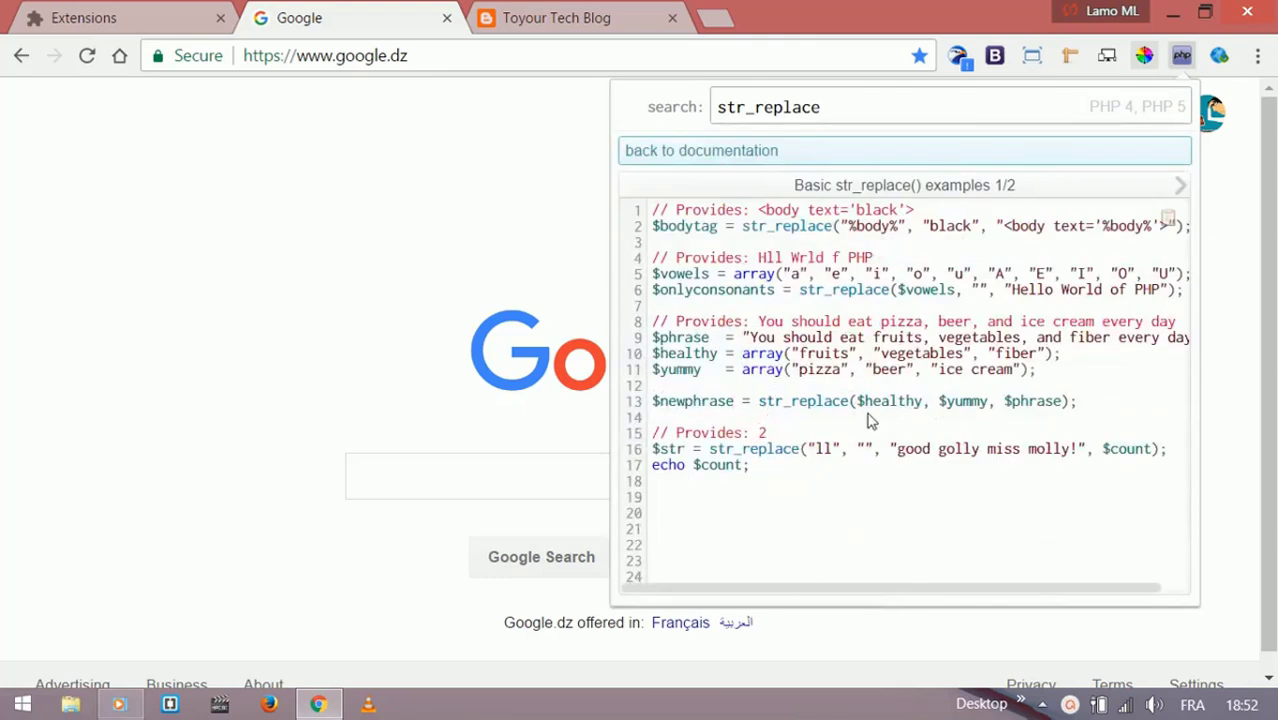
pyautogui.click(516, 220)
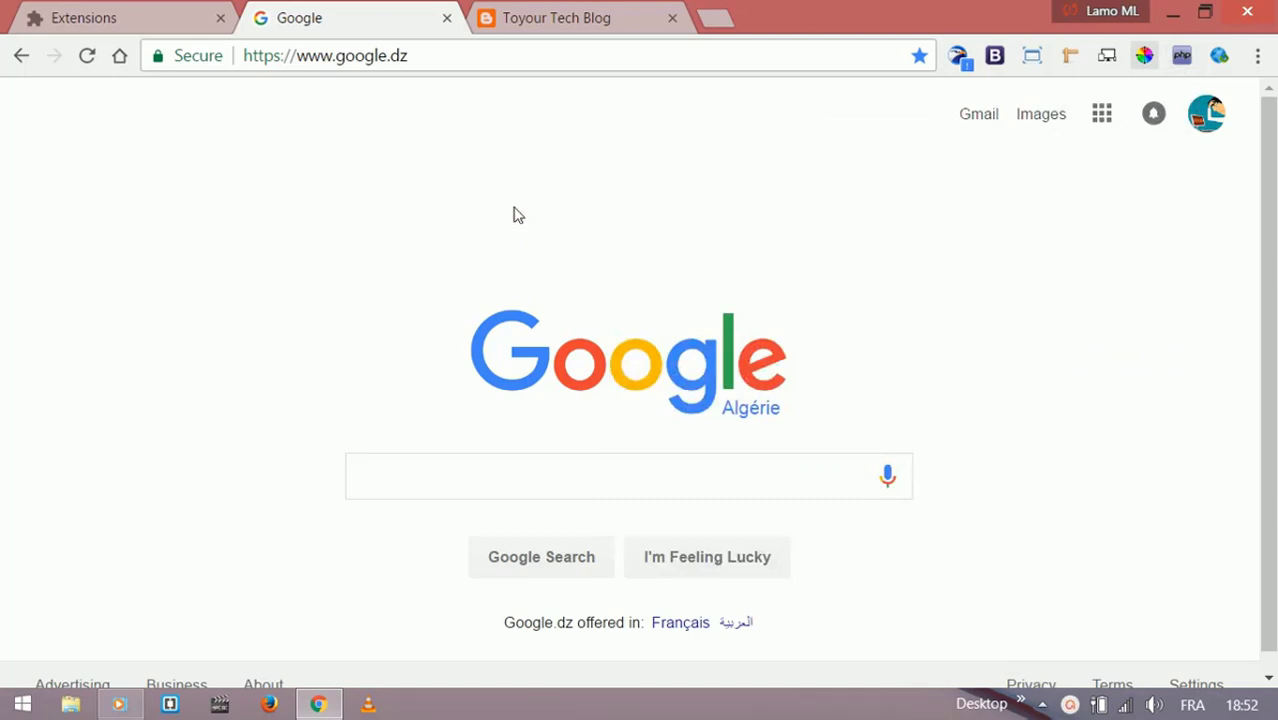
# - Resize the browser window to several preset sizes, restoring full screen after each
pyautogui.click(1035, 60)
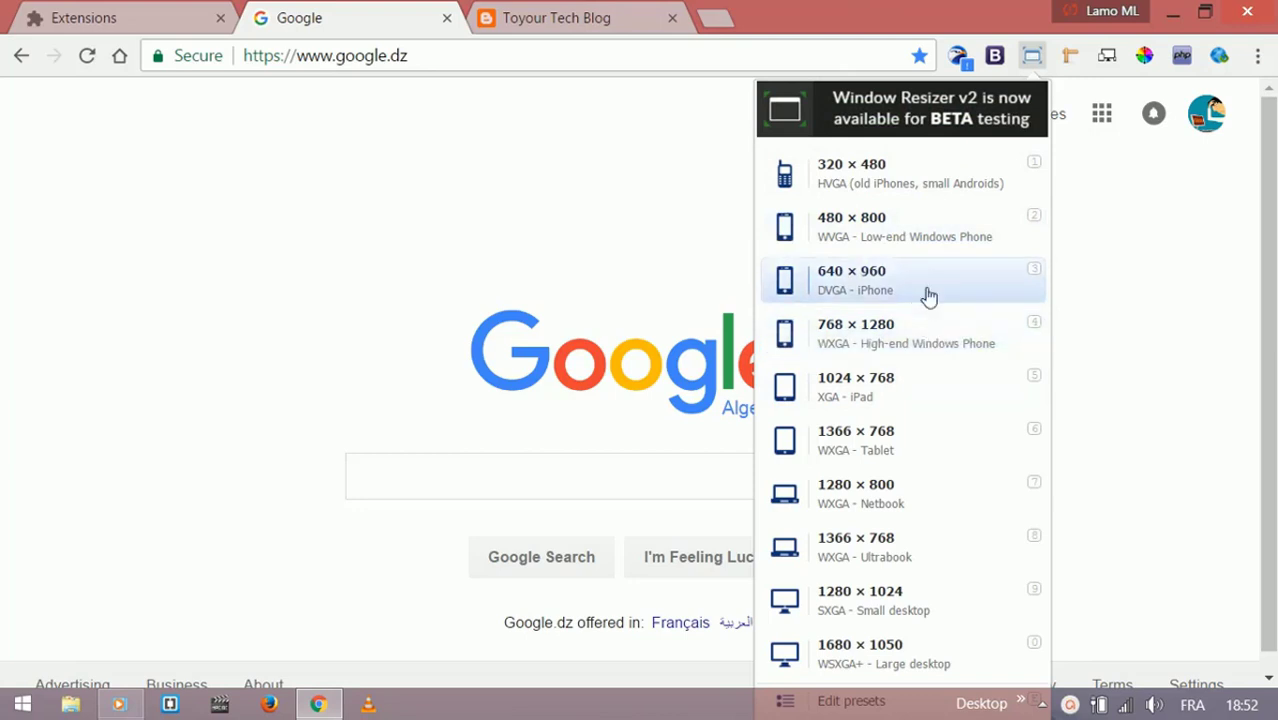
pyautogui.click(910, 234)
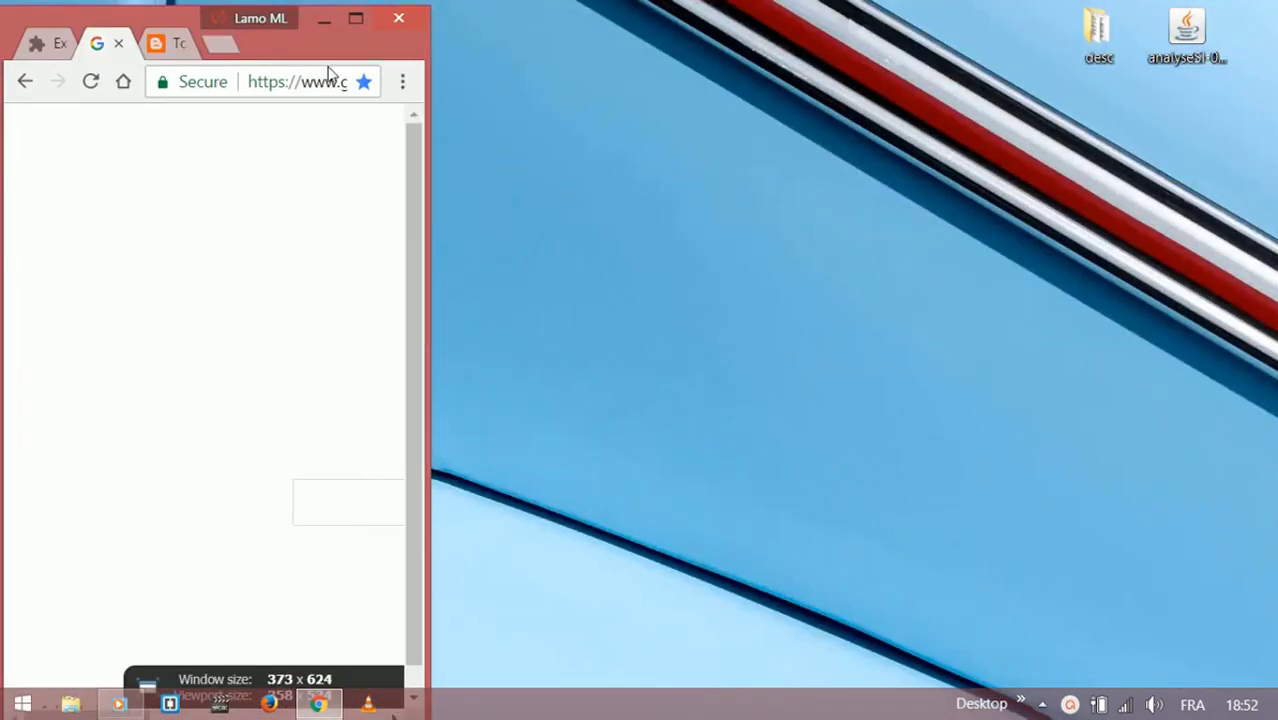
pyautogui.click(354, 21)
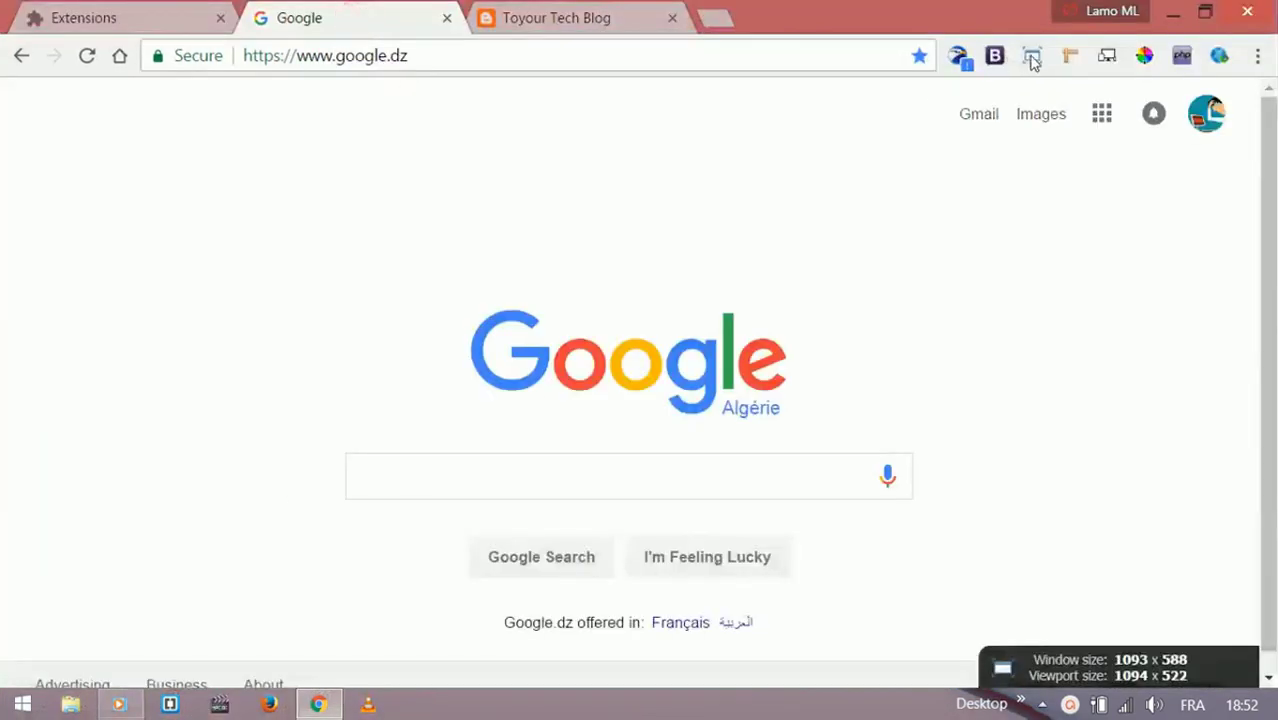
pyautogui.click(1031, 57)
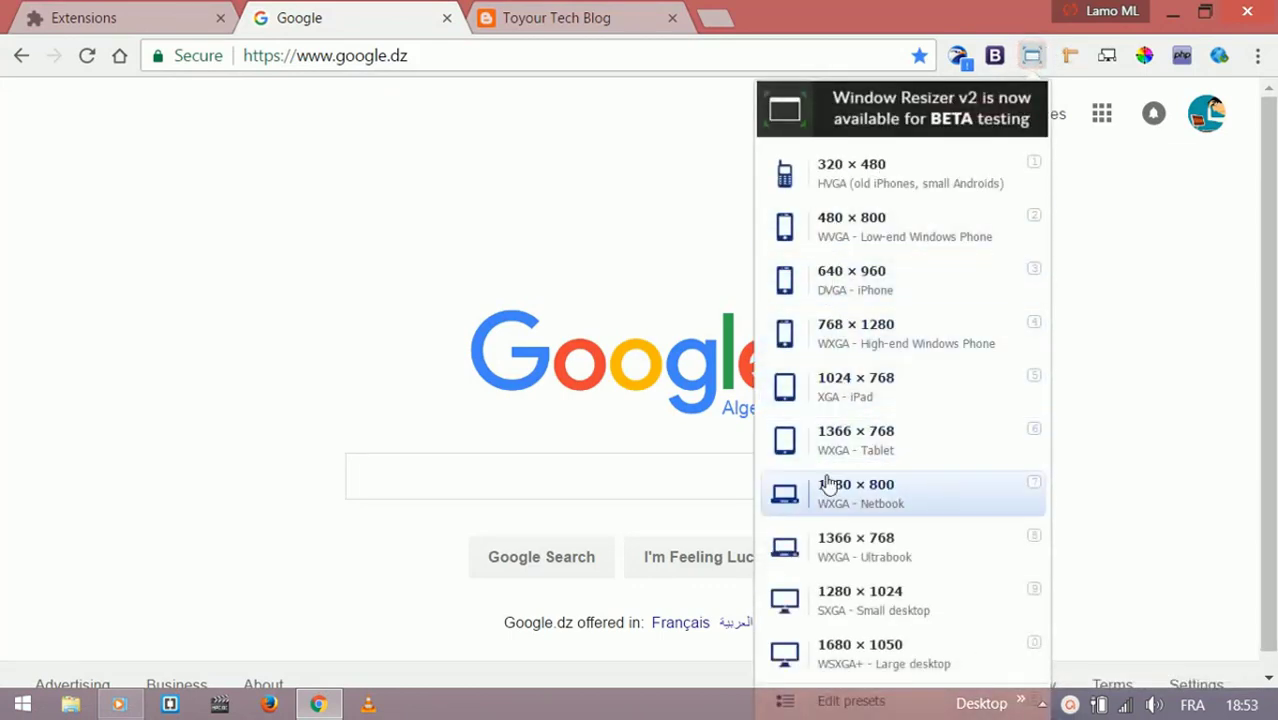
pyautogui.click(834, 453)
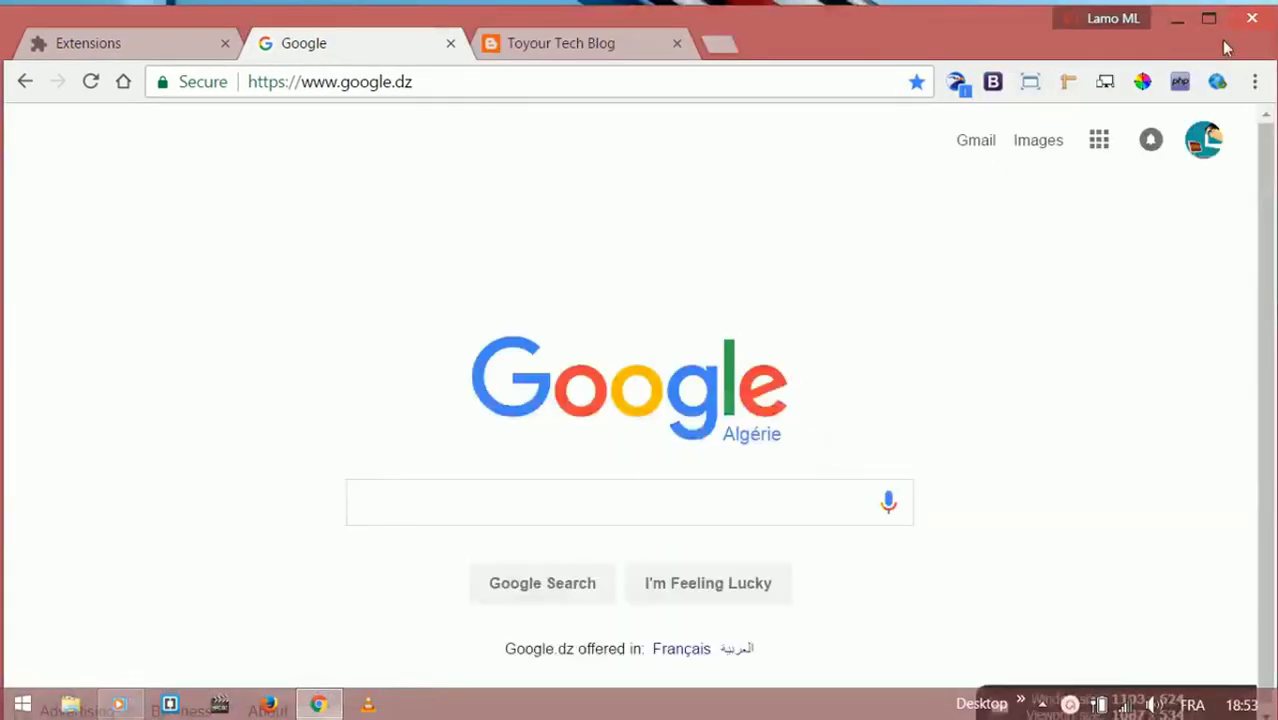
pyautogui.click(1030, 82)
pyautogui.click(806, 304)
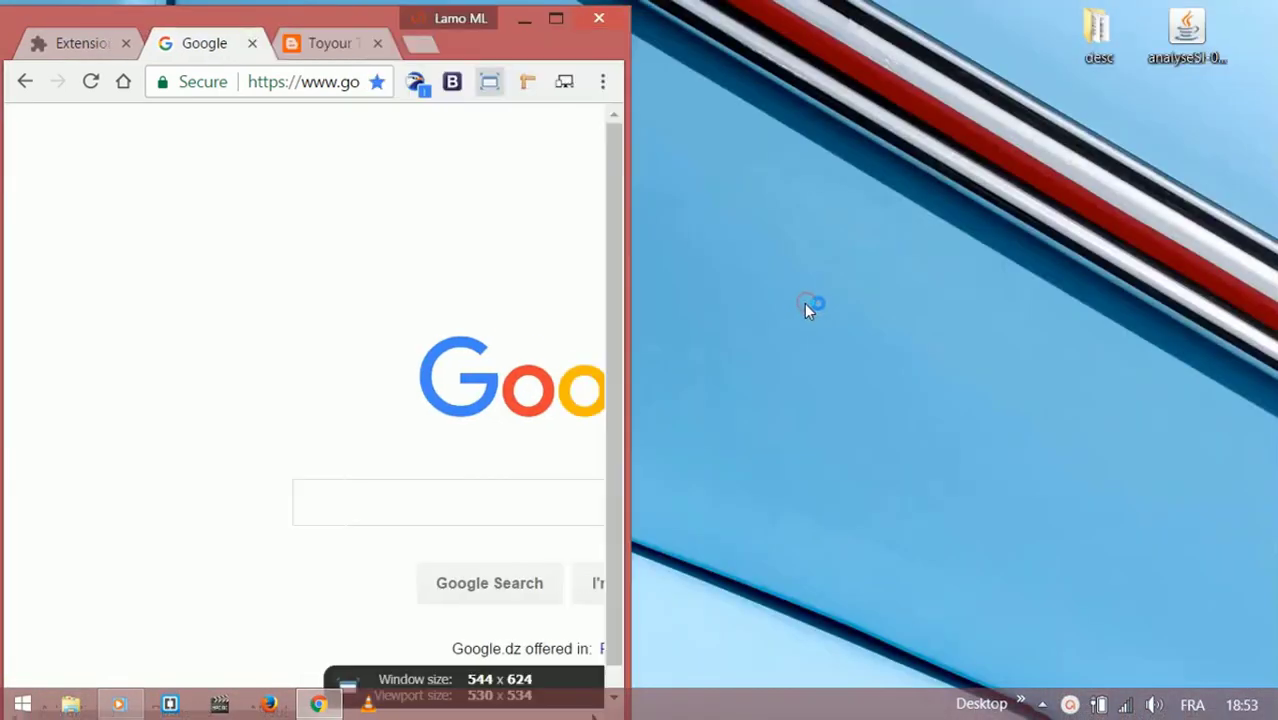
pyautogui.click(555, 19)
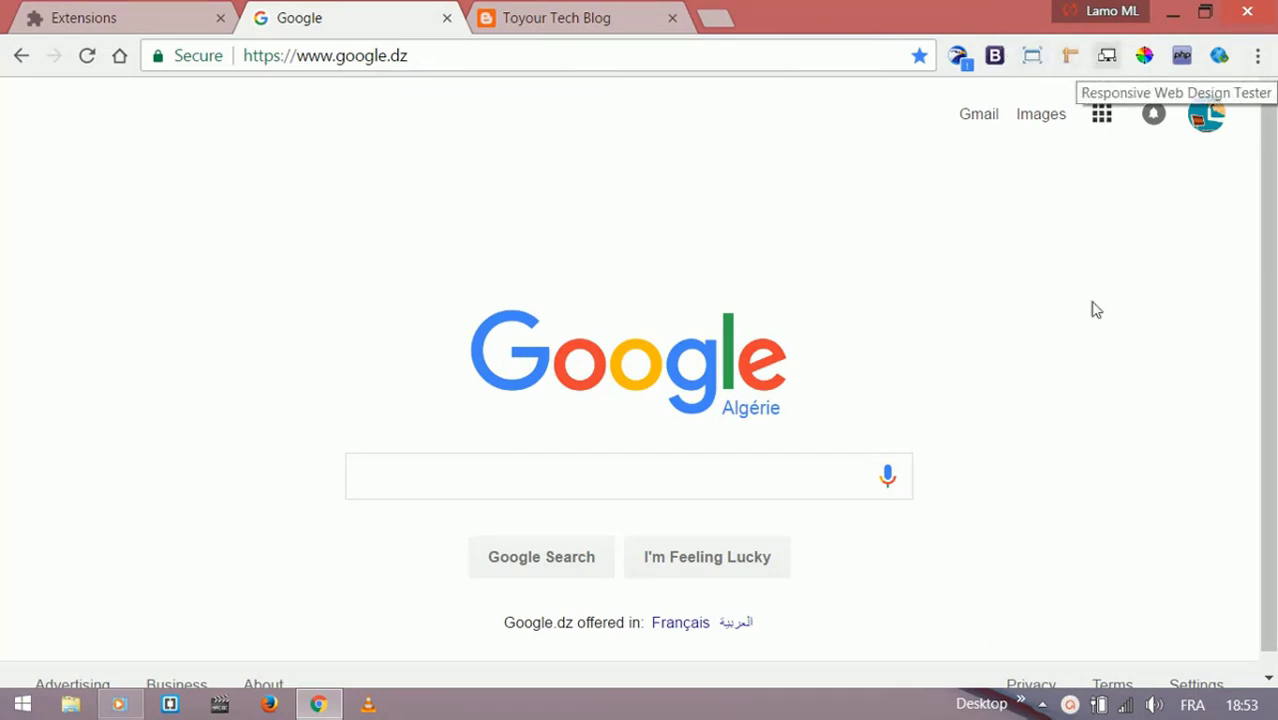
# - Bring Chrome back into focus and open the responsive tester's device list
pyautogui.click(1070, 704)
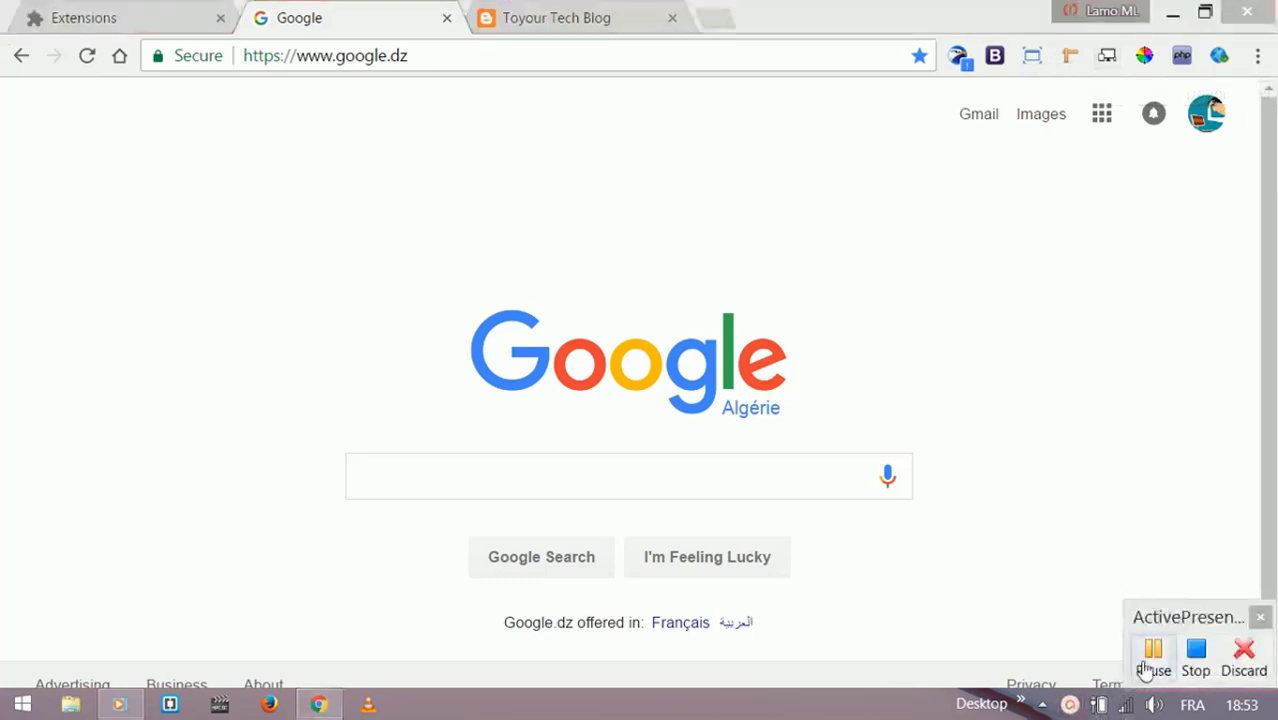
pyautogui.click(1105, 250)
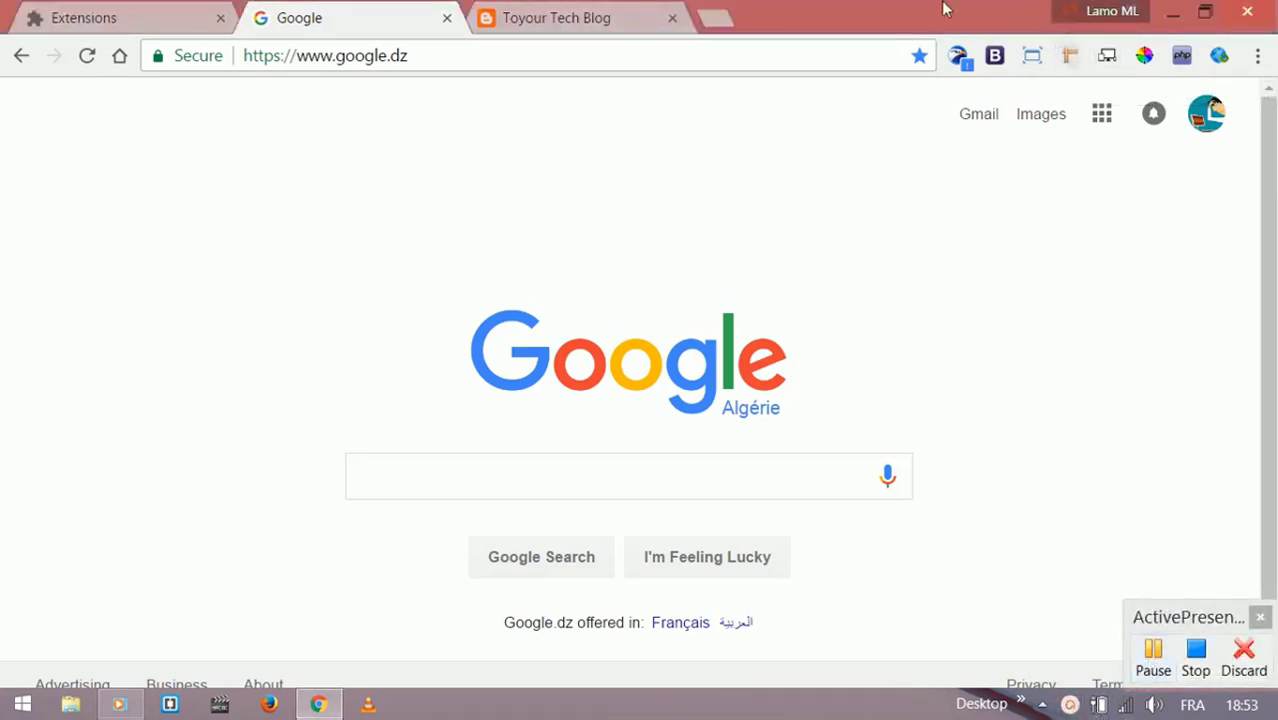
pyautogui.click(1110, 55)
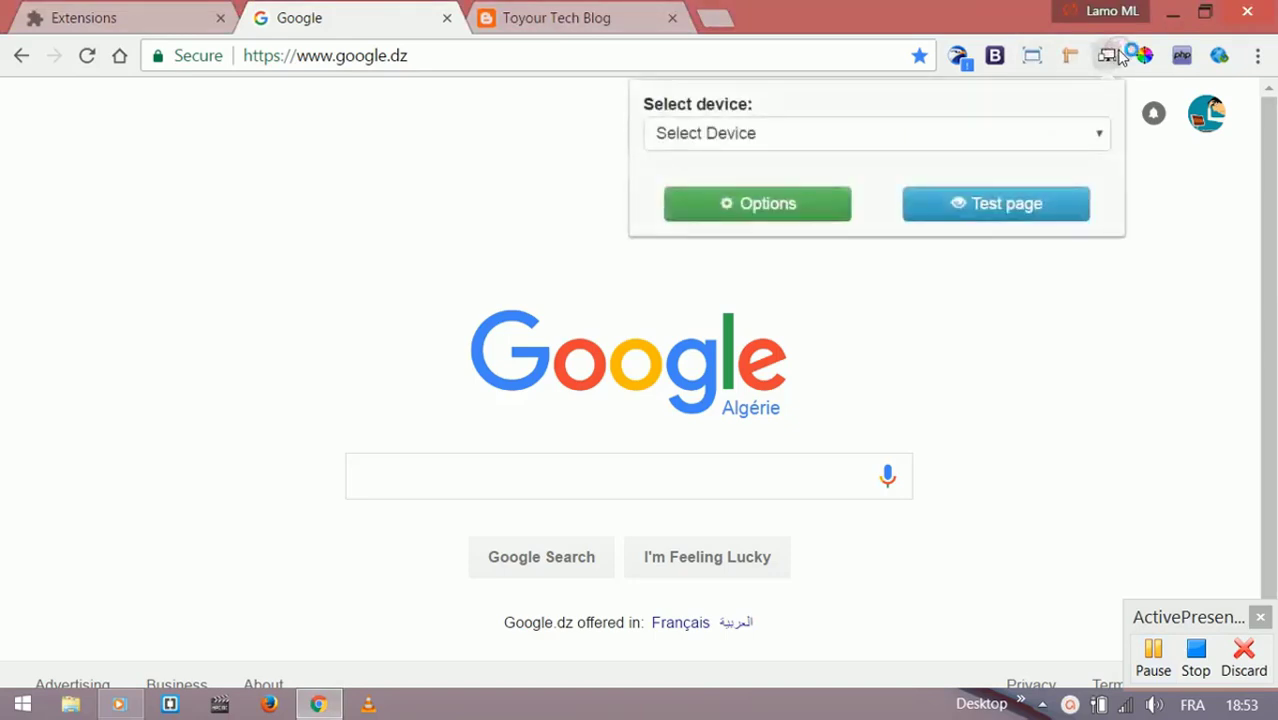
pyautogui.click(795, 143)
pyautogui.scroll(-4, 793, 400)
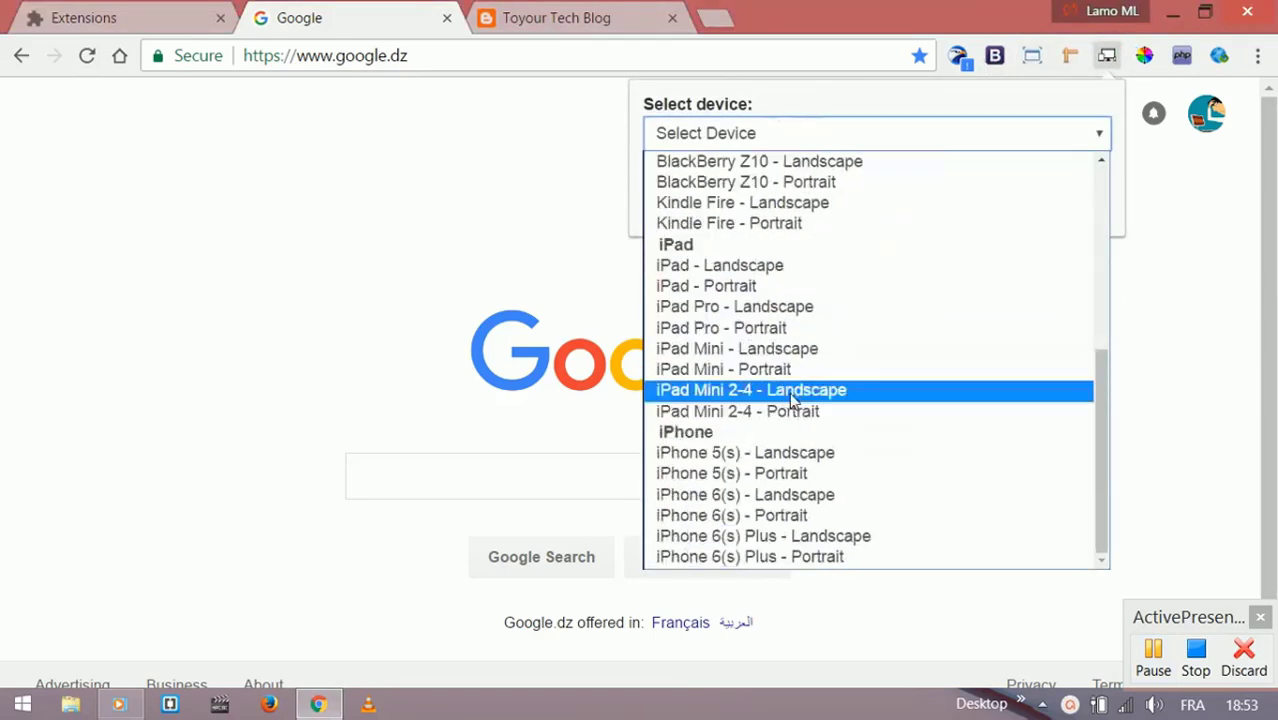
pyautogui.scroll(5, 775, 425)
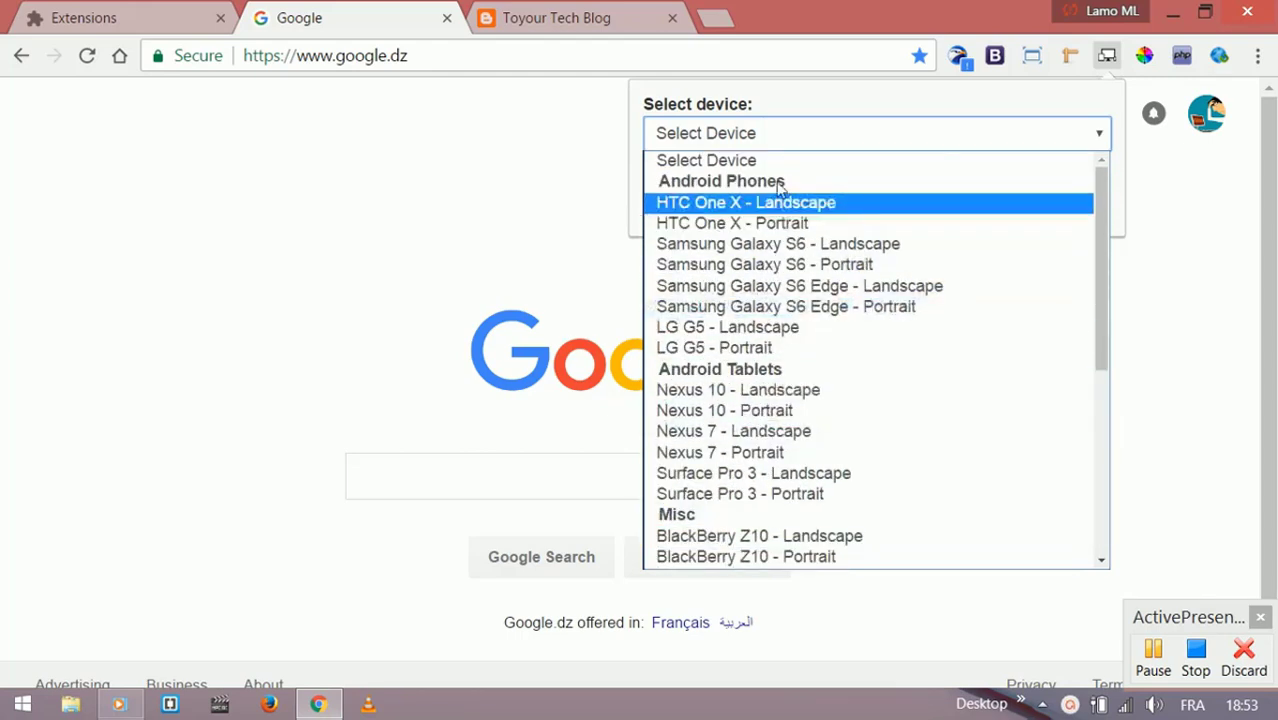
# - Preview Google on the chosen device, reposition the window and block the location request
pyautogui.click(783, 223)
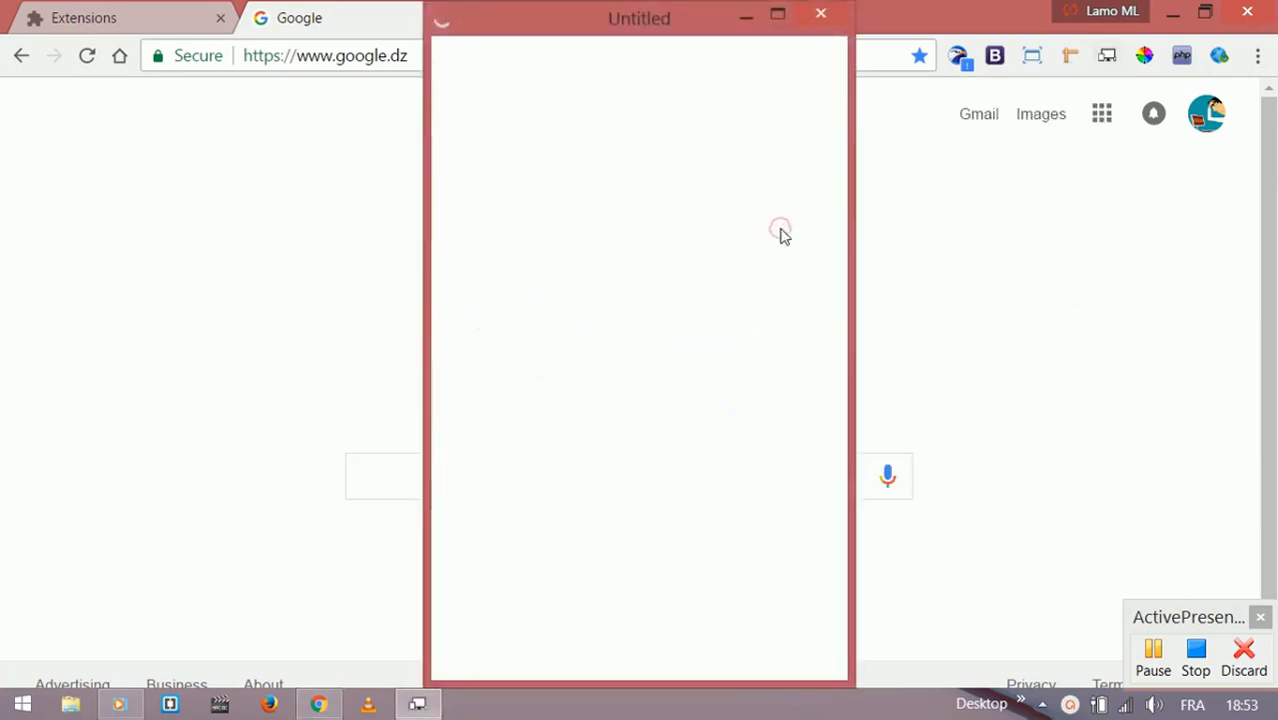
pyautogui.moveTo(653, 17); pyautogui.dragTo(1058, 36)
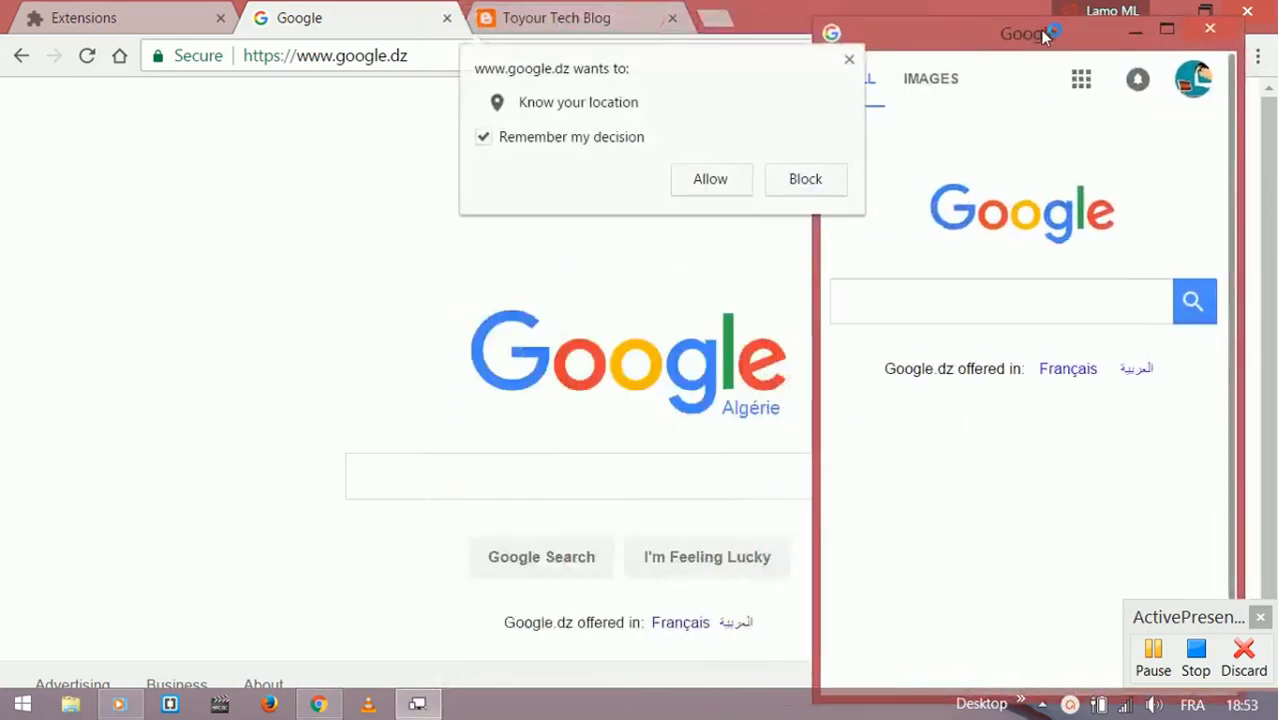
pyautogui.click(849, 59)
pyautogui.moveTo(880, 33); pyautogui.dragTo(718, 28)
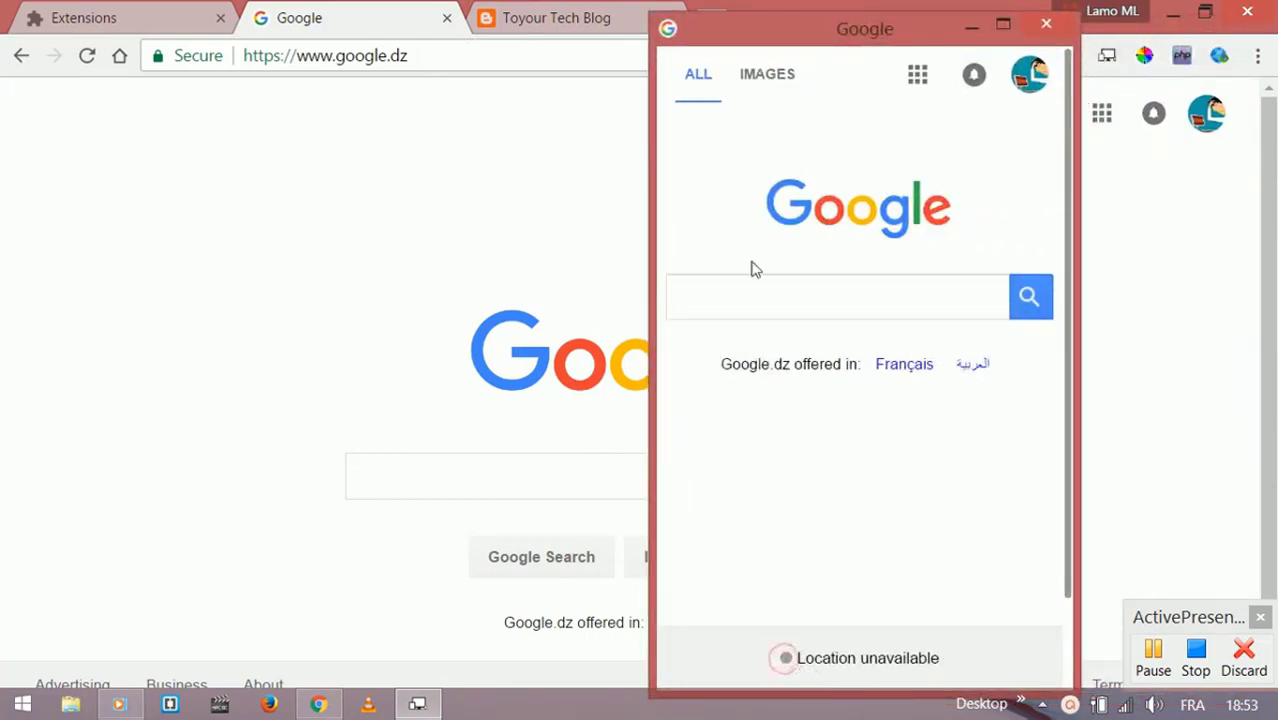
# - Switch the emulated page to Images and back to All, then close the preview
pyautogui.click(775, 95)
pyautogui.click(699, 78)
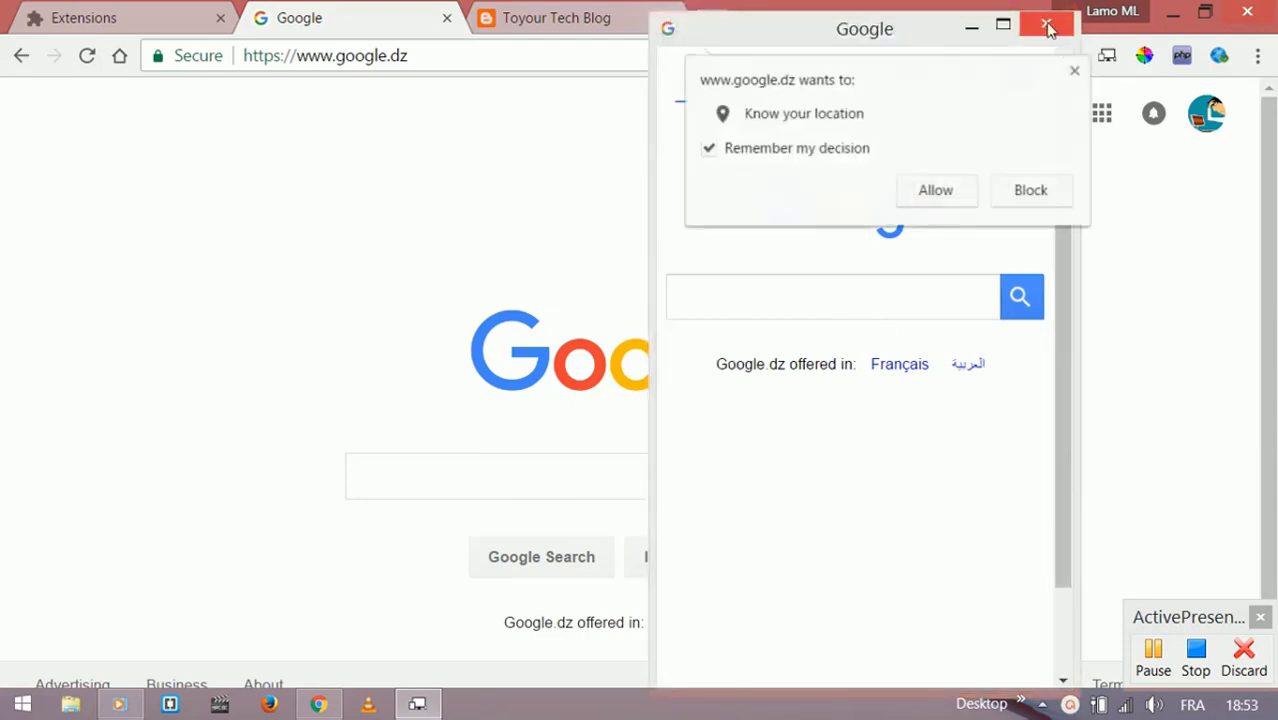
pyautogui.click(1046, 24)
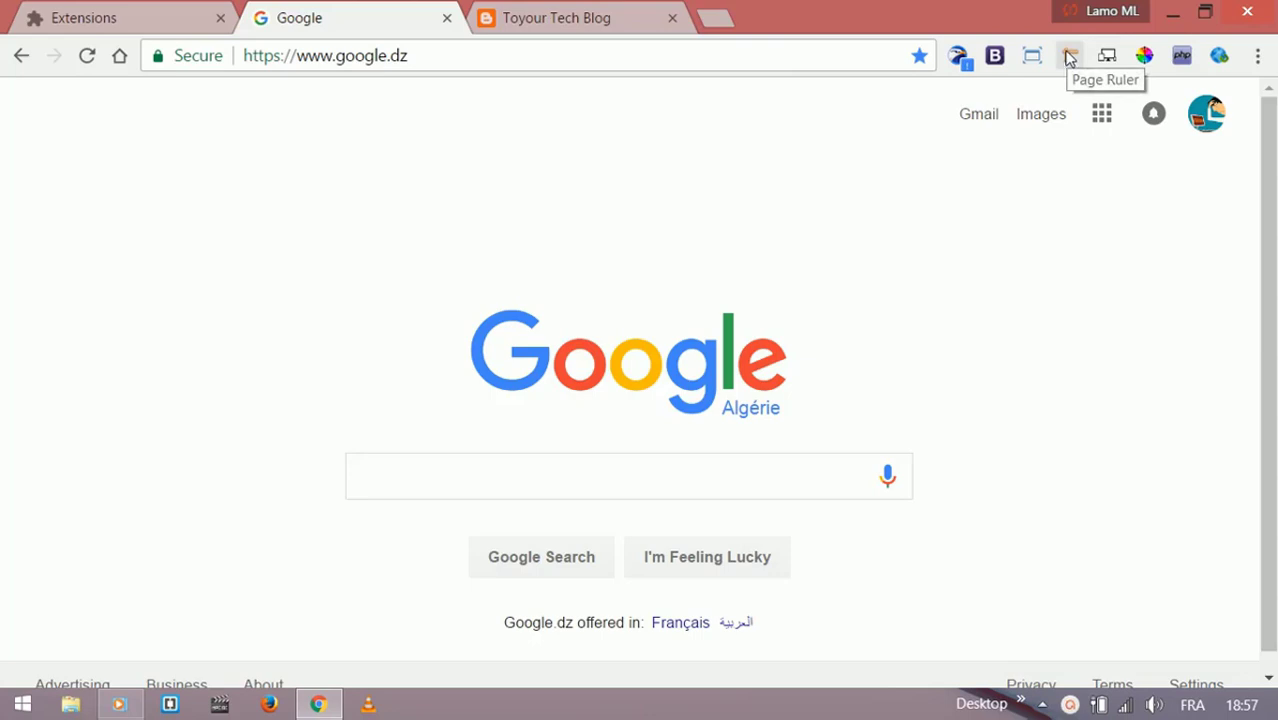
pyautogui.click(1069, 57)
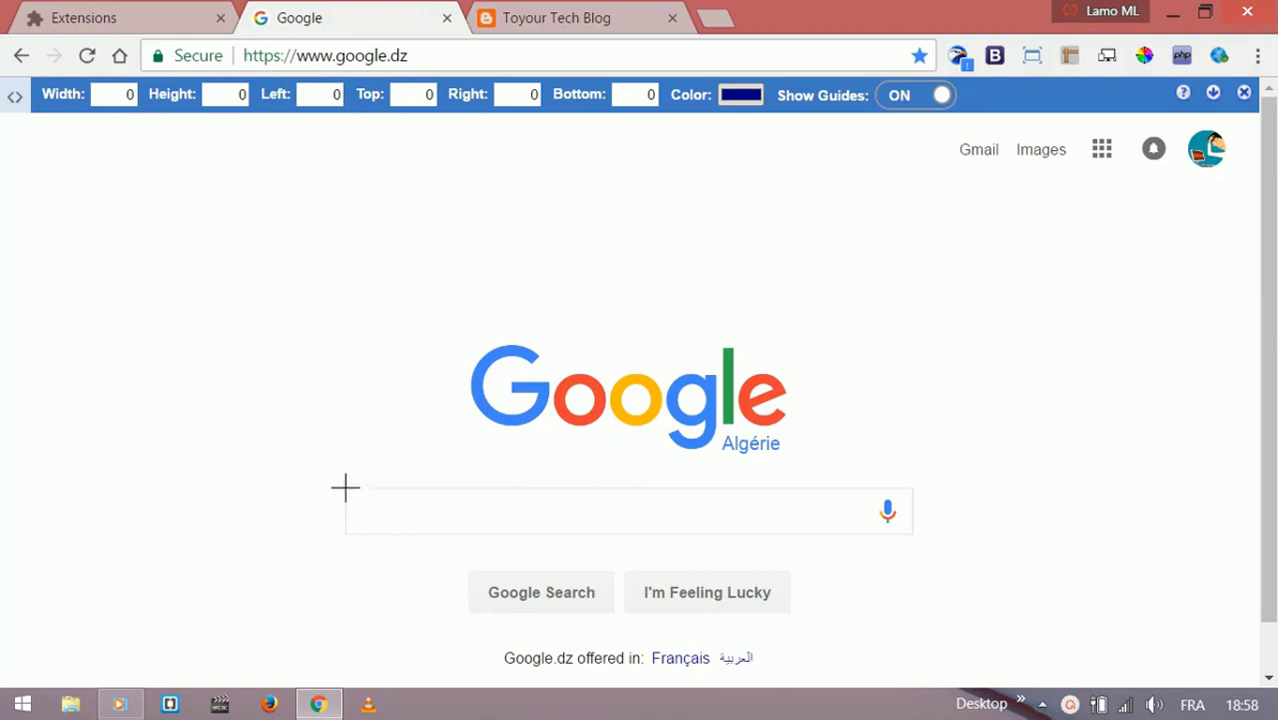
pyautogui.moveTo(340, 489)
pyautogui.mouseDown()
pyautogui.moveTo(465, 553)
pyautogui.moveTo(431, 528)
pyautogui.moveTo(351, 528)
pyautogui.moveTo(959, 556)
pyautogui.moveTo(912, 538)
pyautogui.mouseUp()
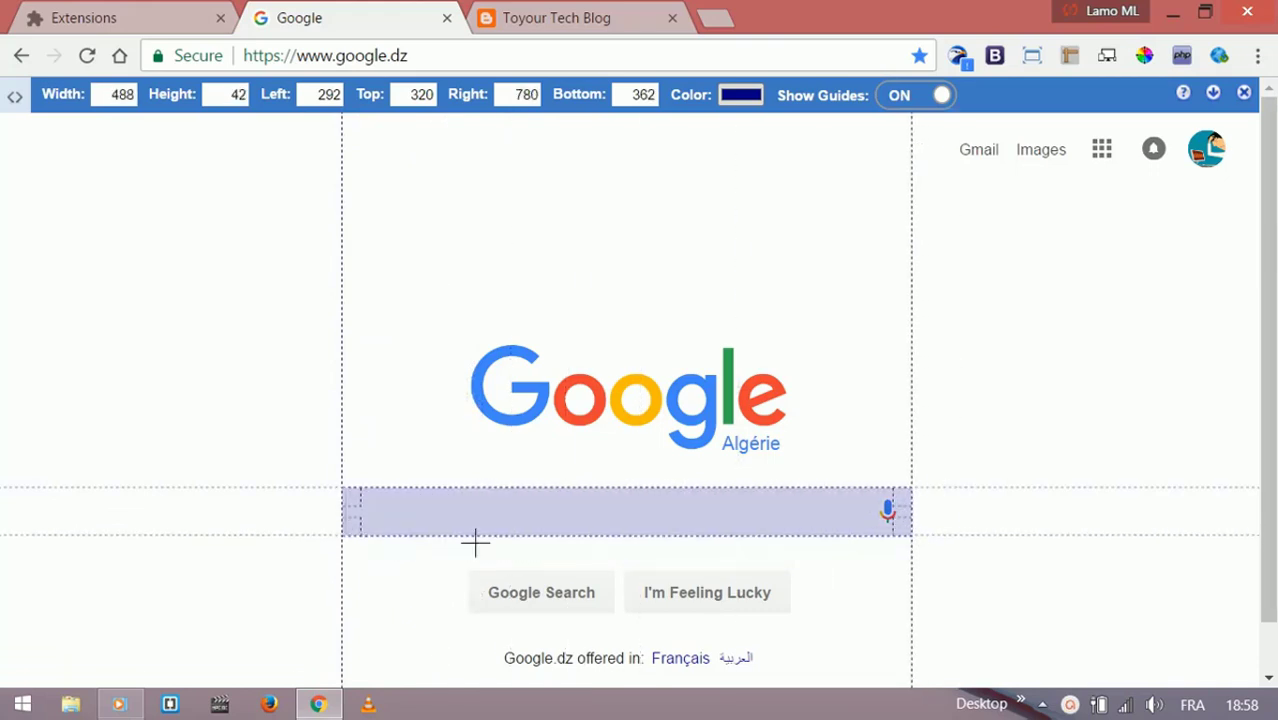
pyautogui.moveTo(373, 511)
pyautogui.mouseDown()
pyautogui.moveTo(408, 491)
pyautogui.moveTo(385, 456)
pyautogui.moveTo(496, 448)
pyautogui.moveTo(442, 35)
pyautogui.moveTo(485, 271)
pyautogui.moveTo(471, 494)
pyautogui.moveTo(374, 507)
pyautogui.mouseUp()
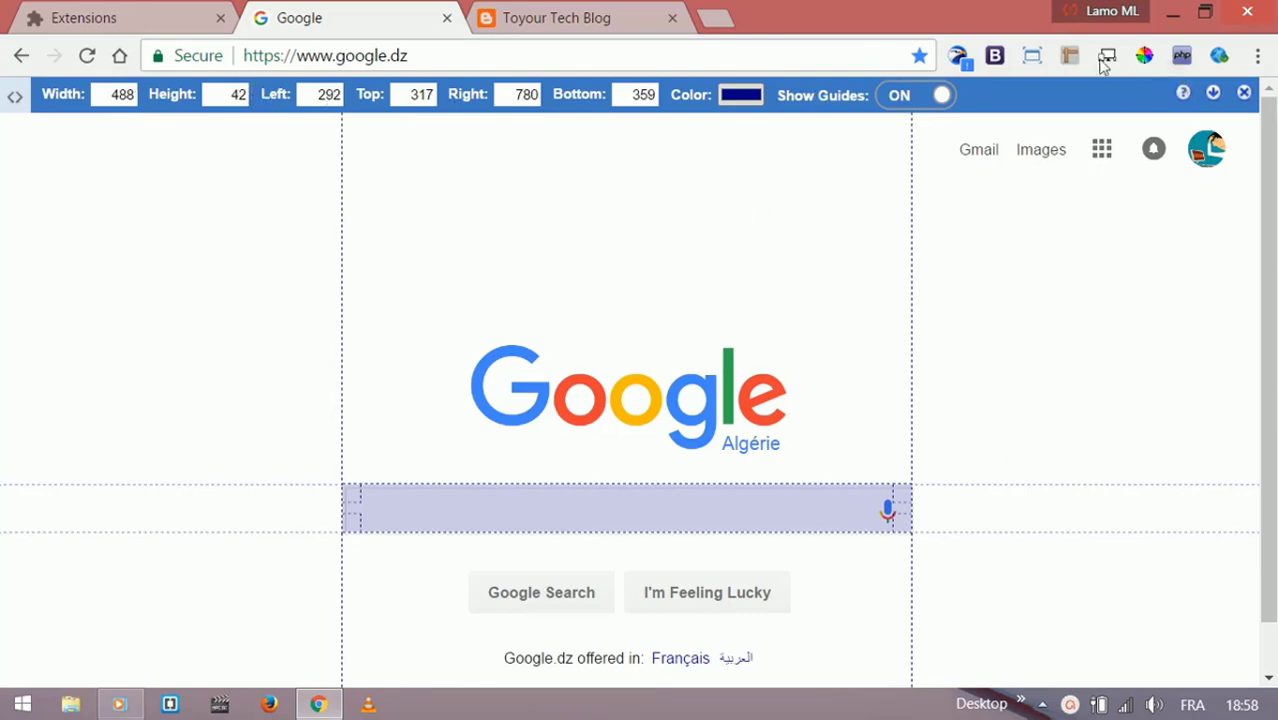
pyautogui.click(1069, 56)
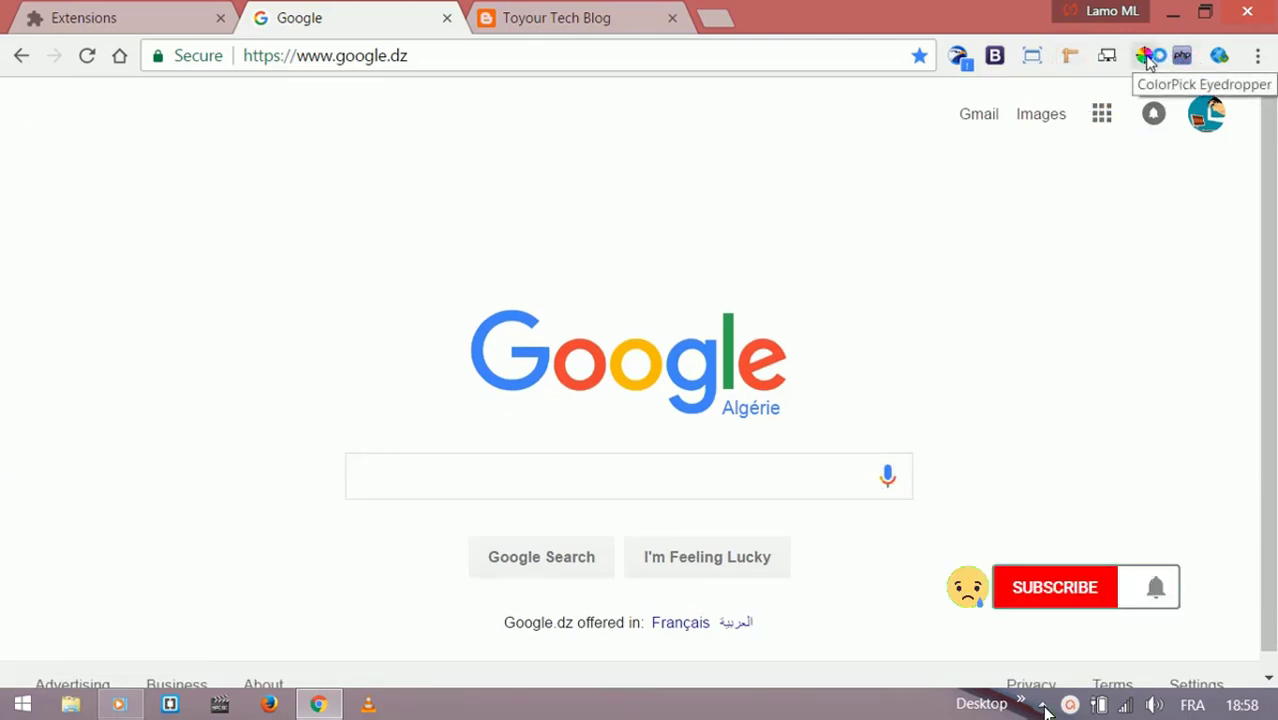
# - Use ColorPick Eyedropper to sample the yellow #FBBC05 from the Google logo
pyautogui.click(1146, 56)
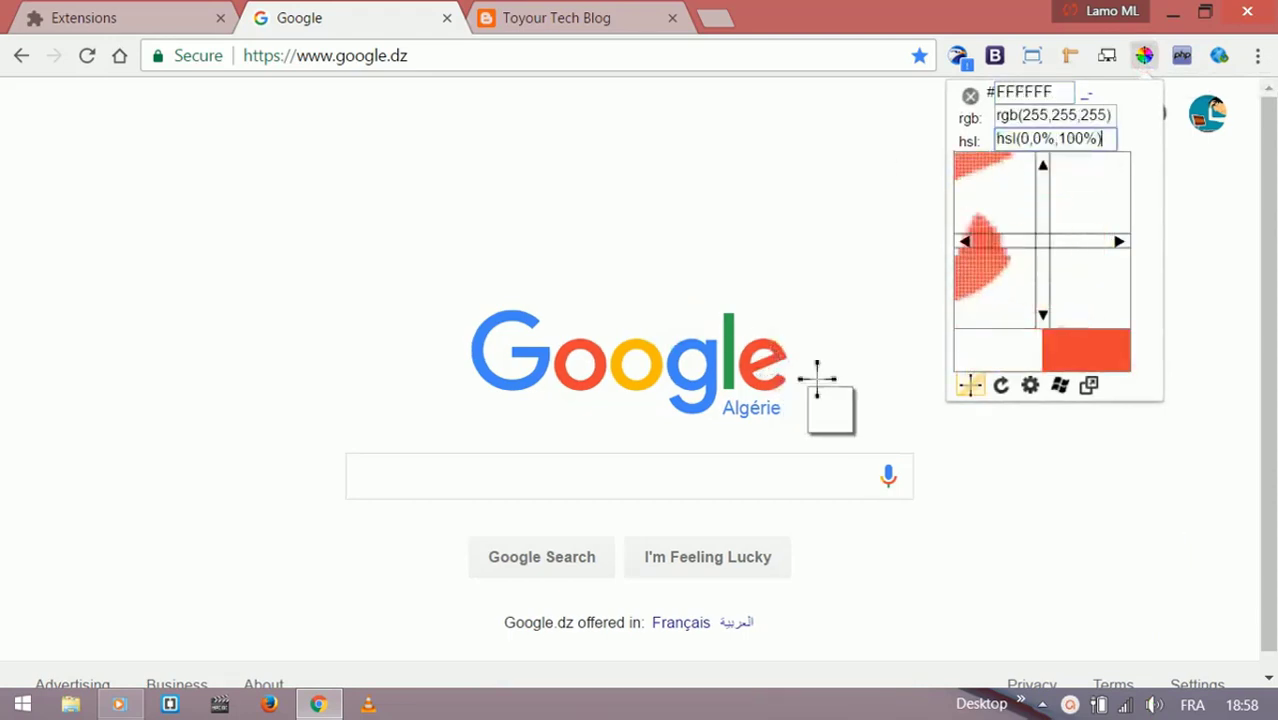
pyautogui.click(600, 362)
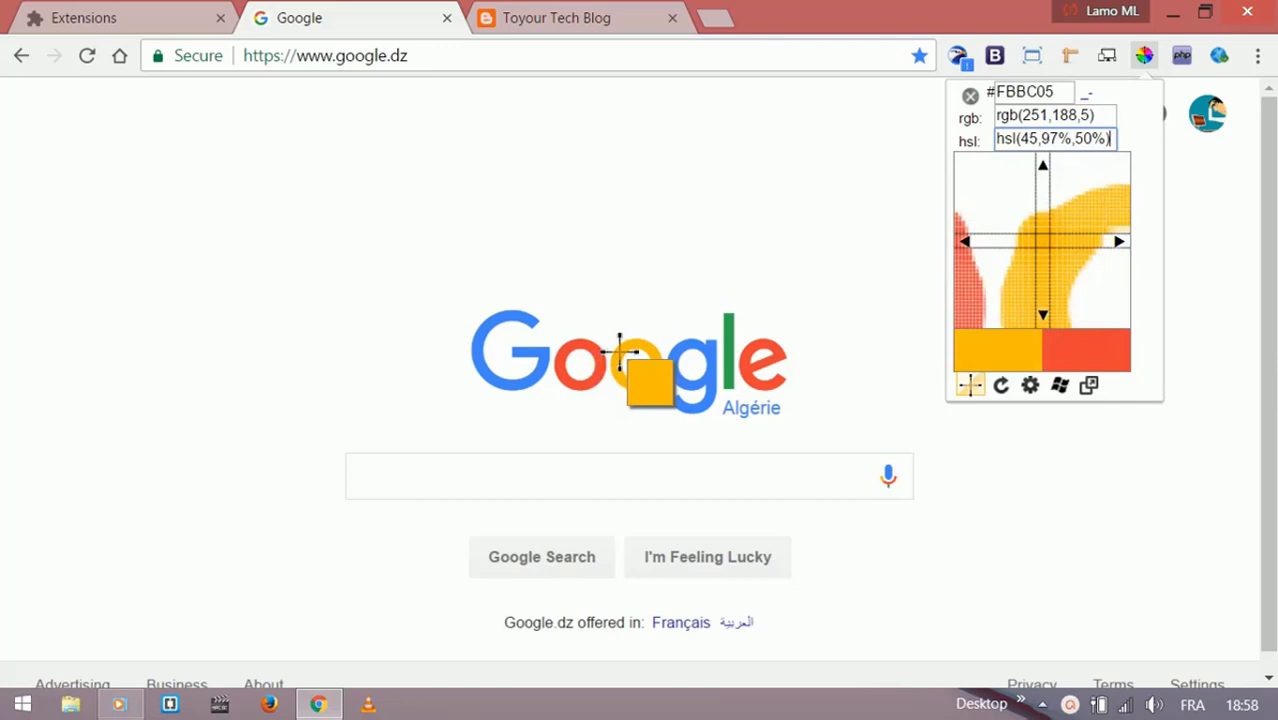
pyautogui.click(620, 352)
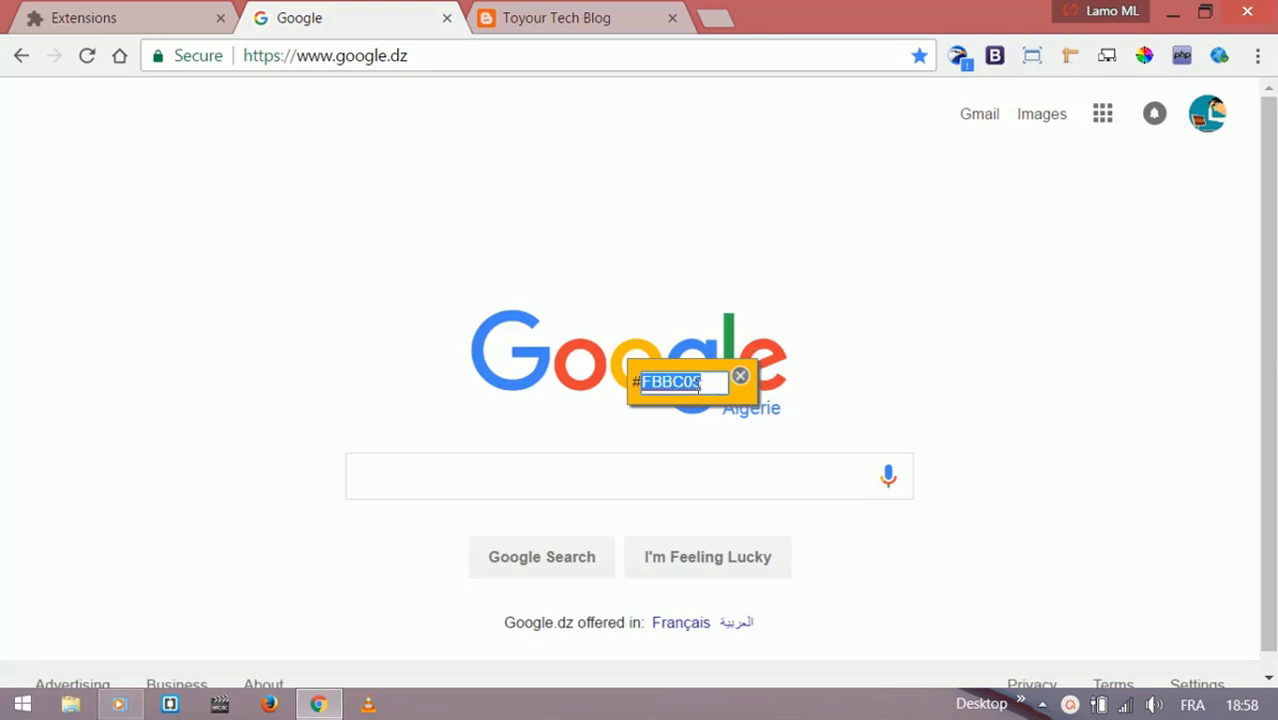
# - Reopen the ColorPick panel, then launch Postman in a new tab
pyautogui.click(1145, 56)
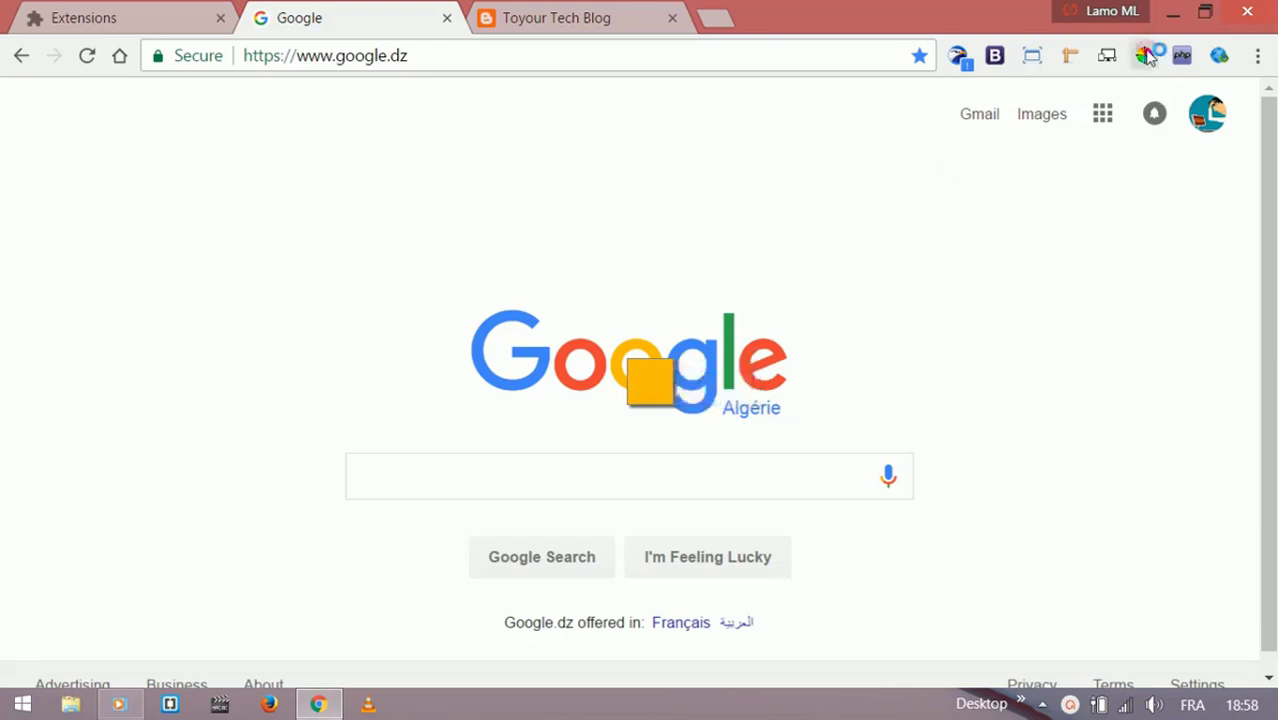
pyautogui.click(1145, 56)
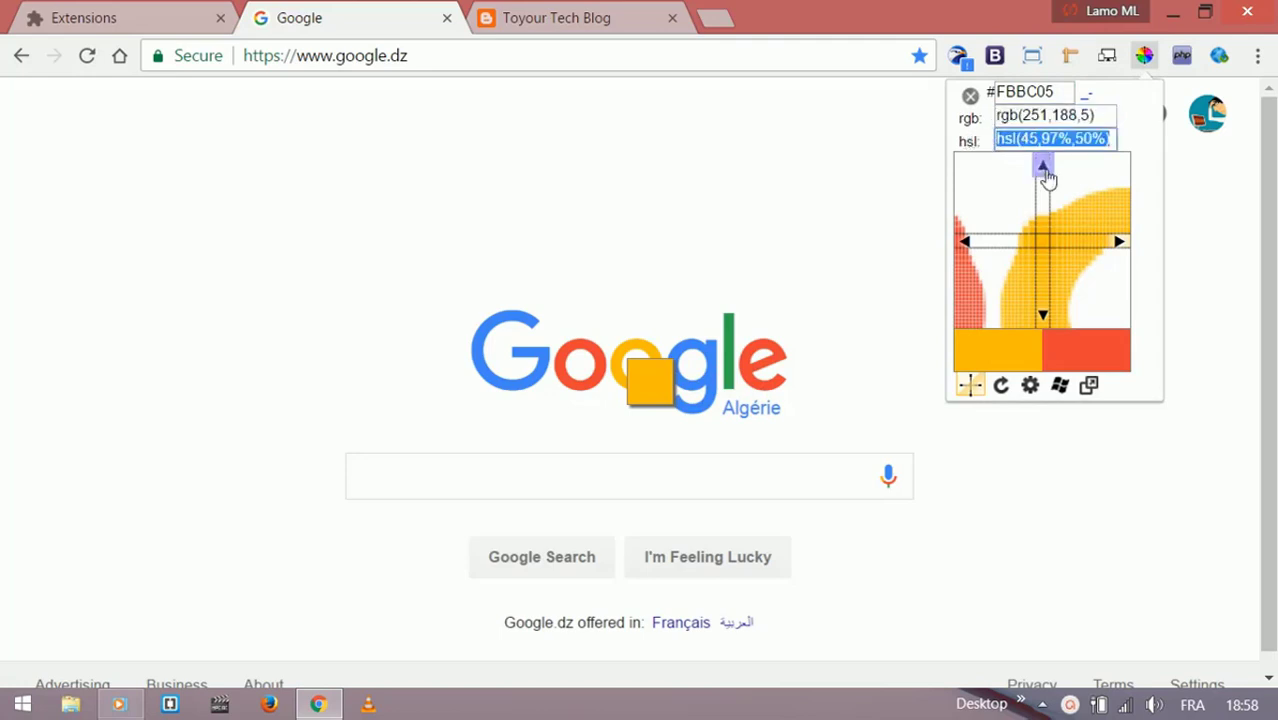
pyautogui.click(1219, 55)
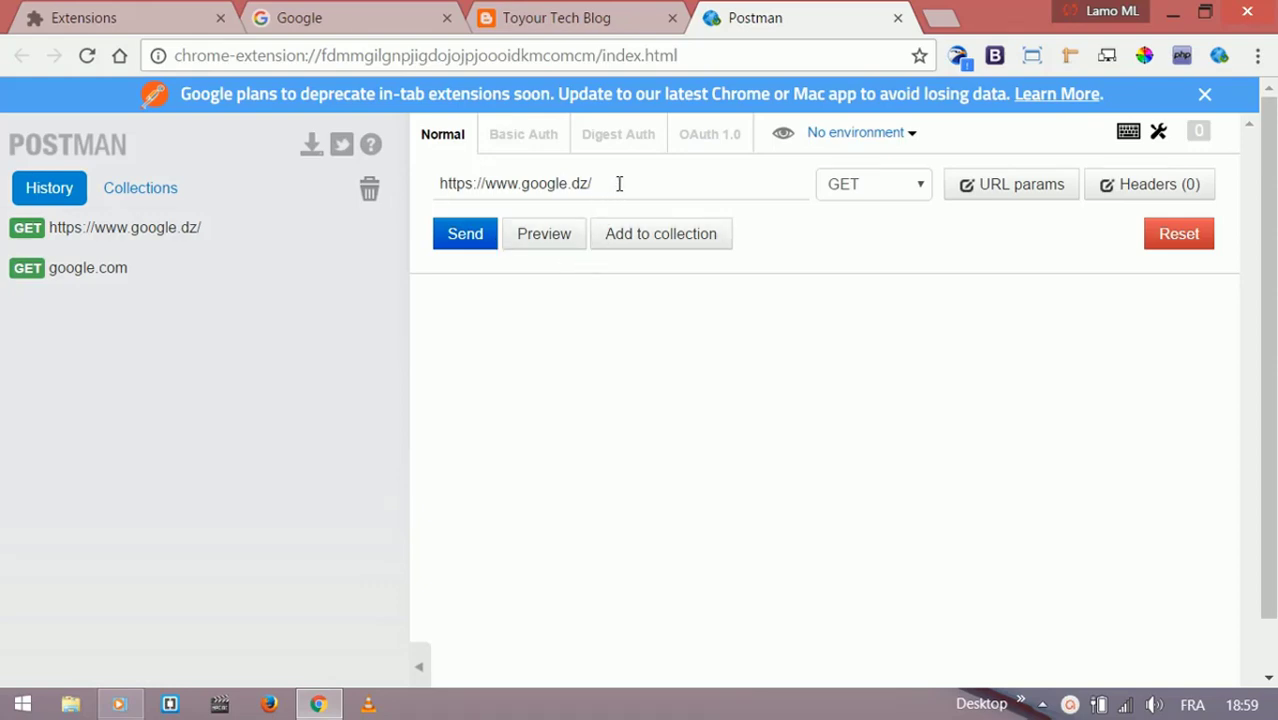
# - Clear the request URL and load the google.dz request from History
pyautogui.moveTo(619, 183); pyautogui.dragTo(436, 183)
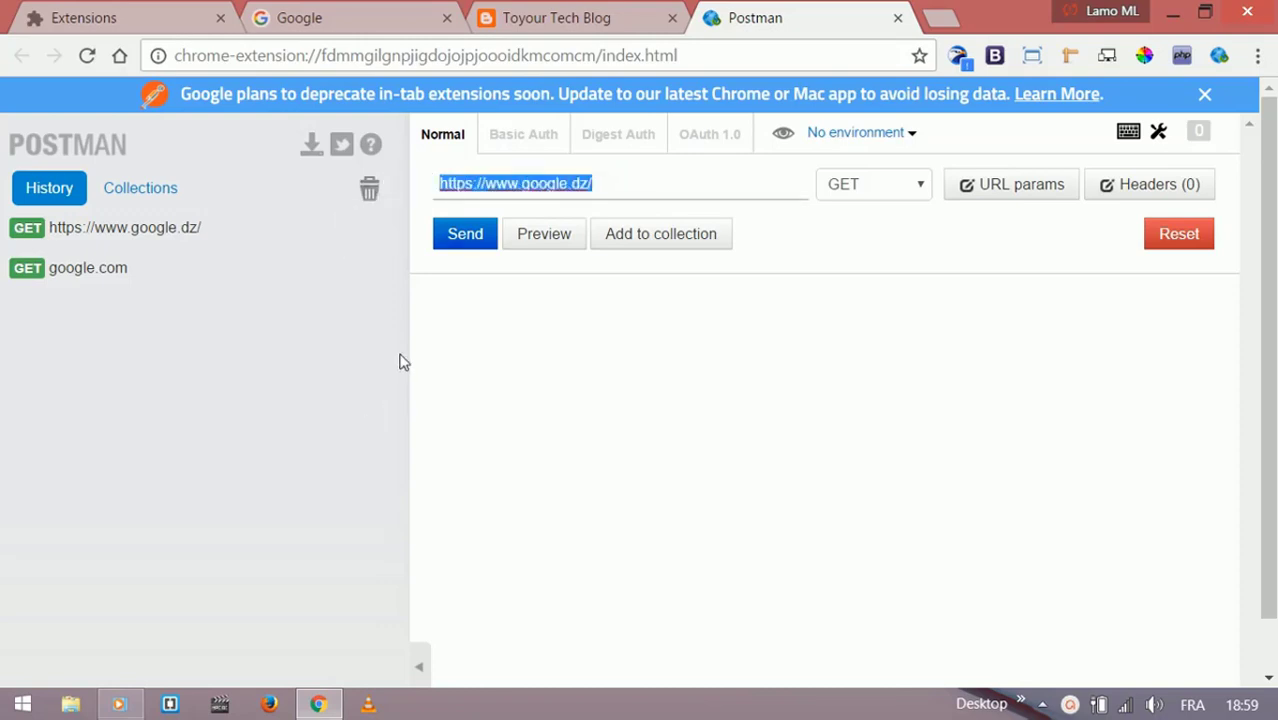
pyautogui.press('BackSpace')
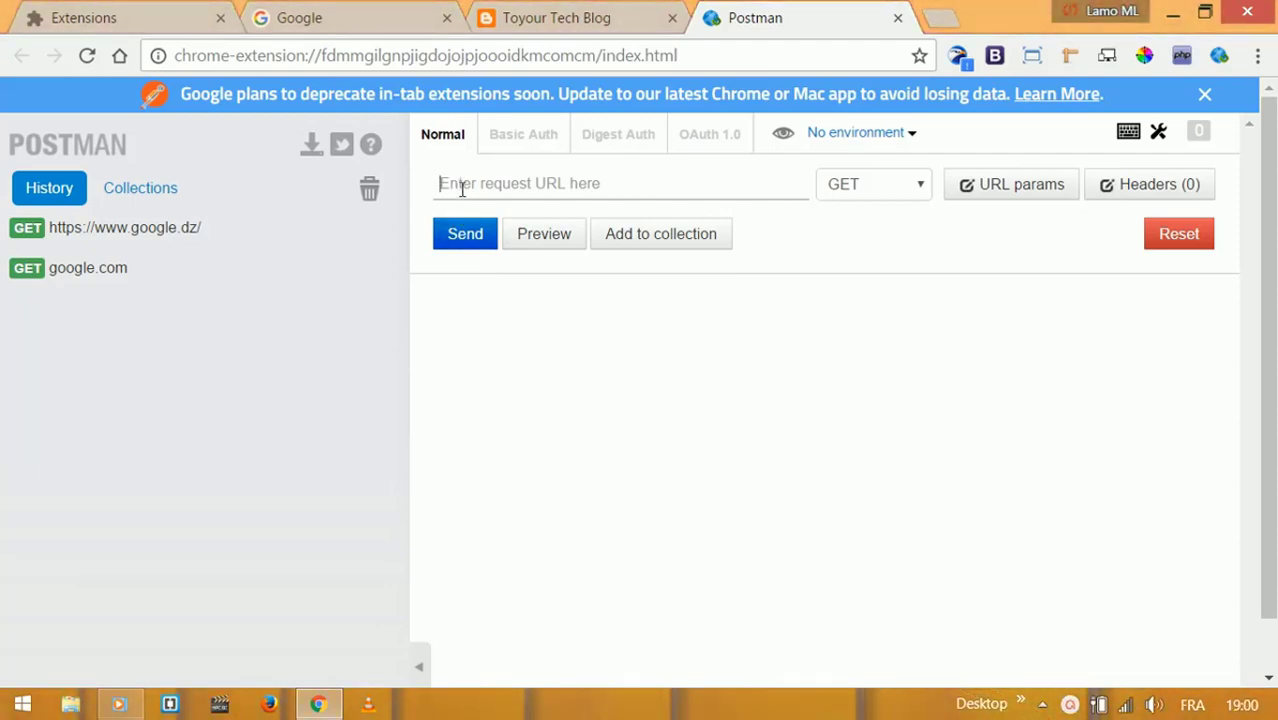
pyautogui.click(165, 230)
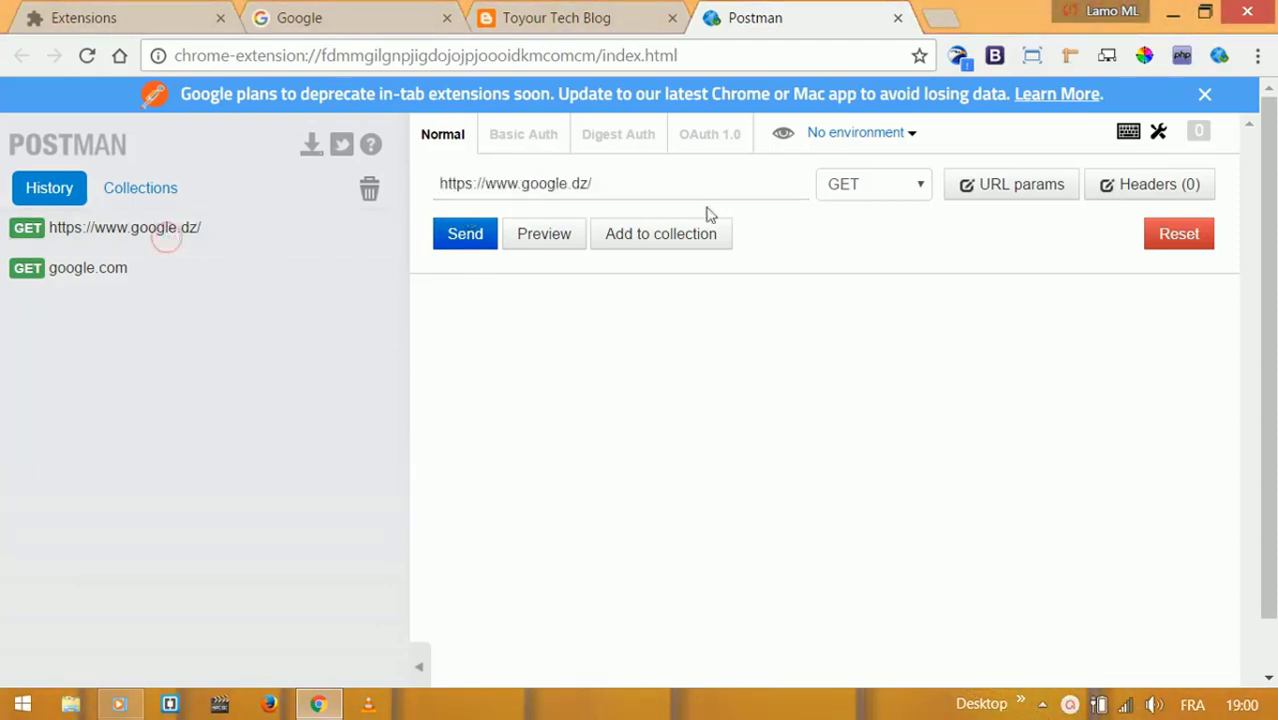
pyautogui.click(1190, 240)
pyautogui.click(135, 228)
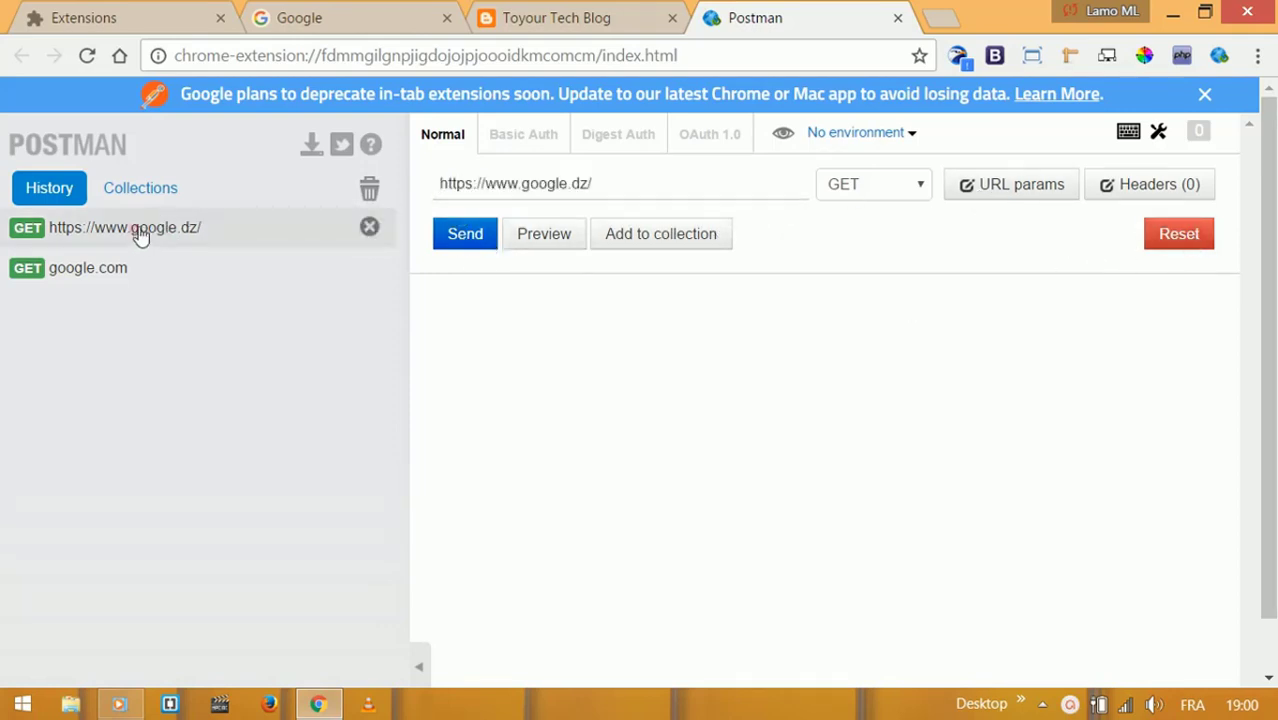
pyautogui.click(465, 233)
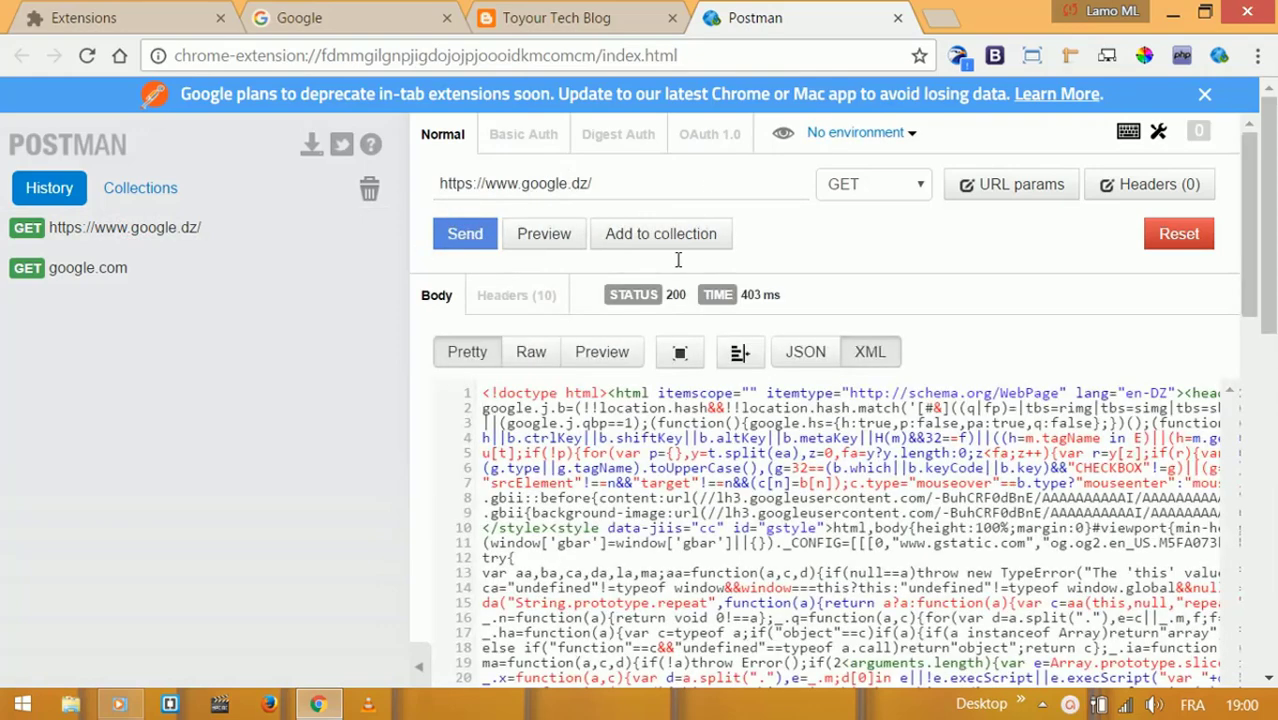
pyautogui.click(870, 352)
pyautogui.click(795, 352)
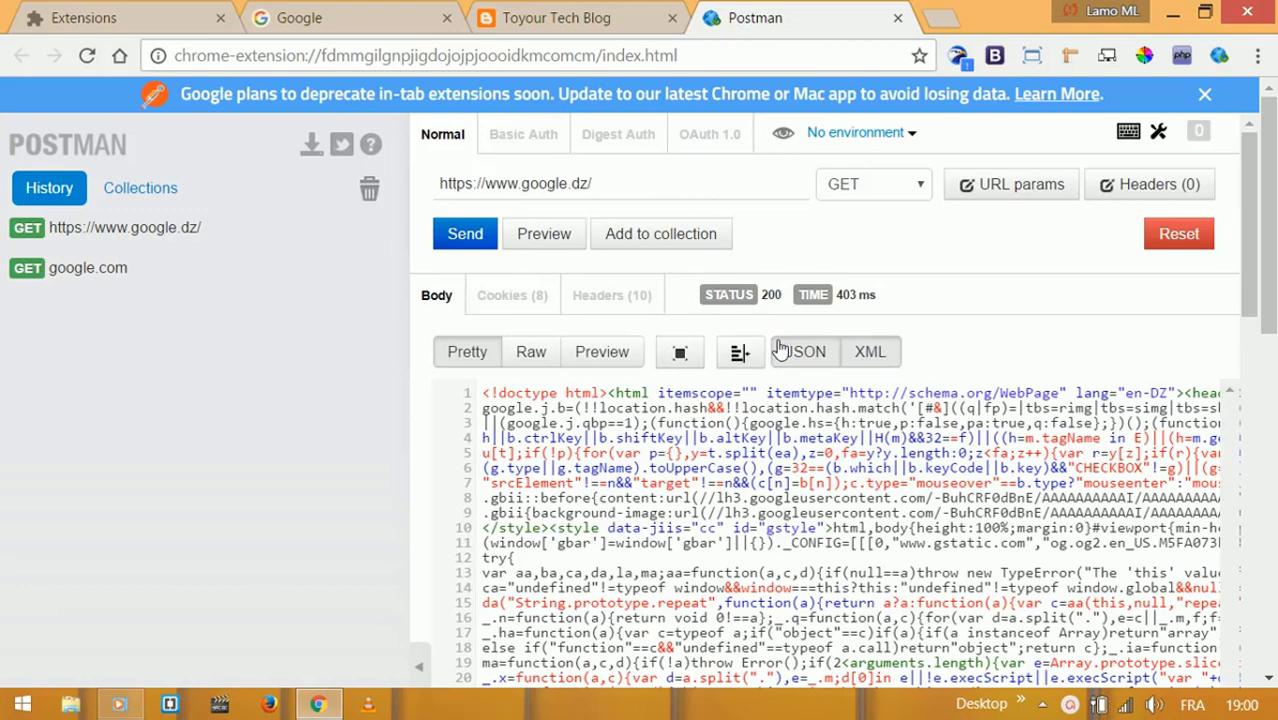
# - Return to the Google tab showing the google.dz homepage
pyautogui.click(370, 20)
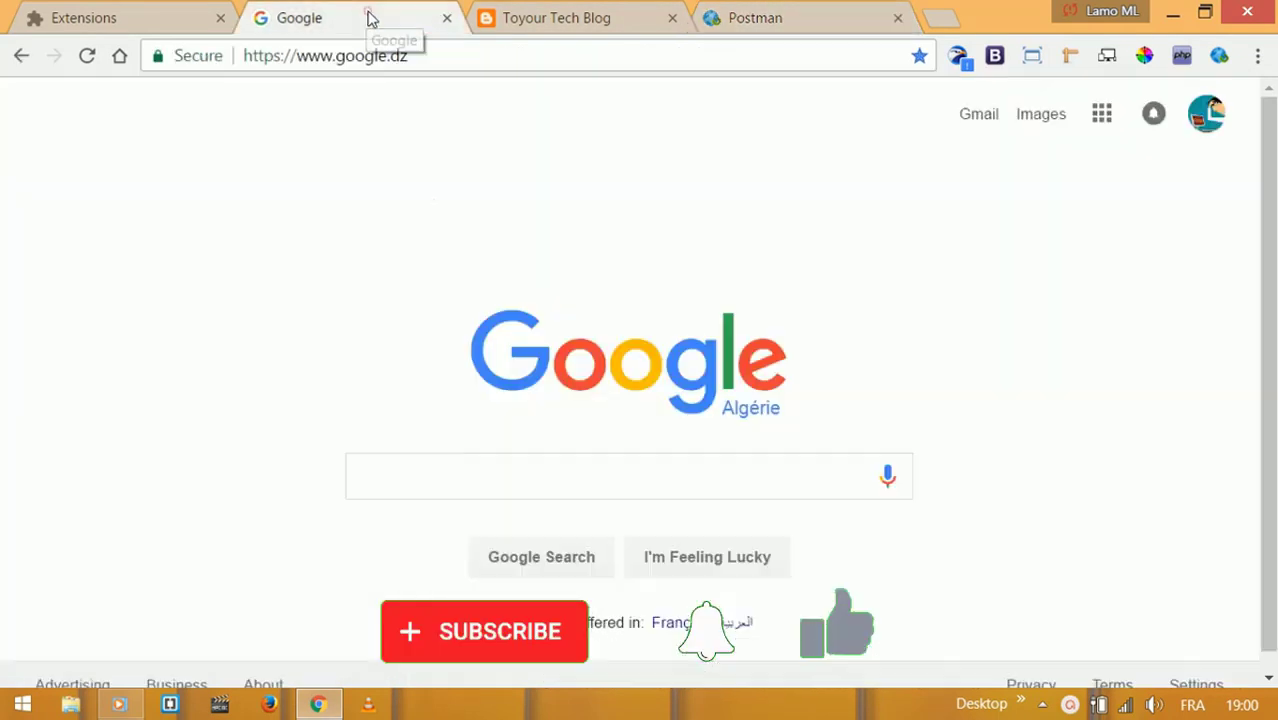